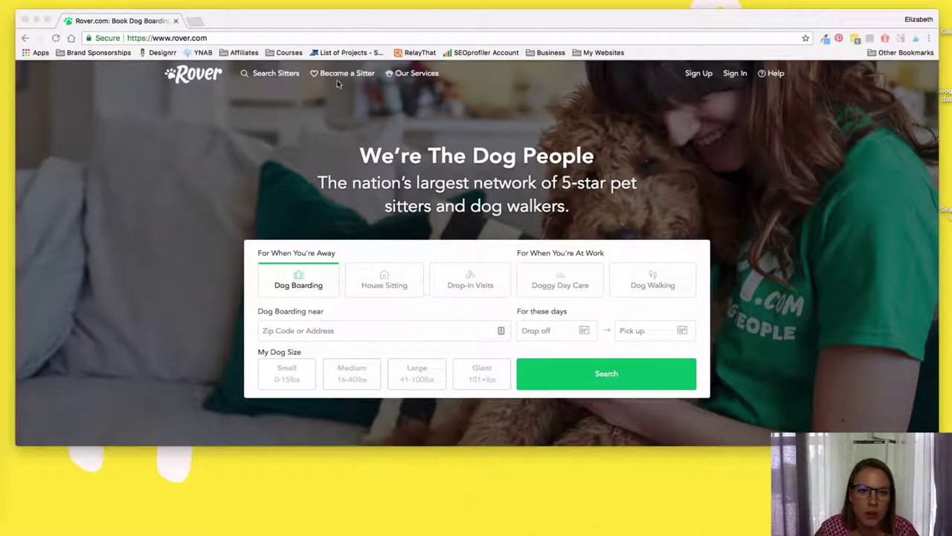
# - Sign in with the saved account e-mail and LastPass password, then go to the Dashboard
pyautogui.click(738, 75)
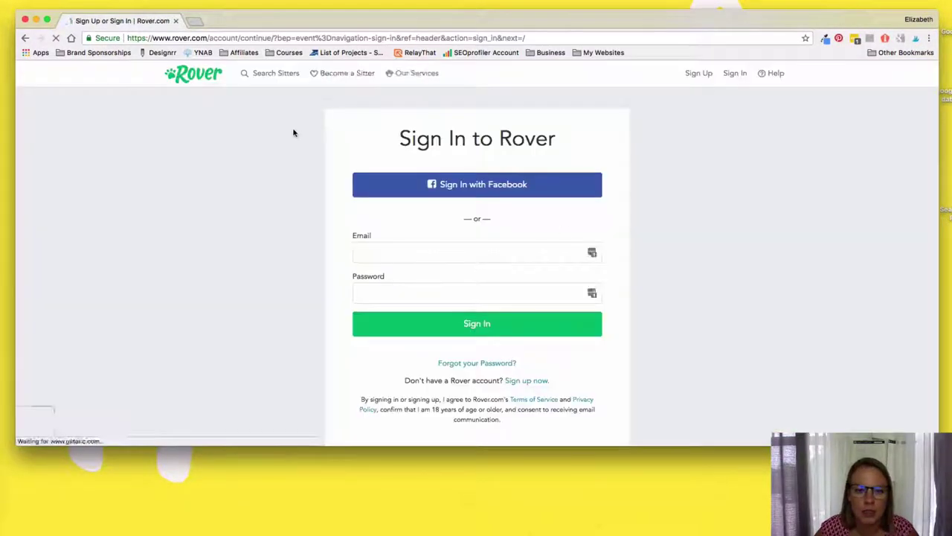
pyautogui.click(580, 252)
pyautogui.click(588, 270)
pyautogui.click(592, 292)
pyautogui.click(465, 363)
pyautogui.click(438, 325)
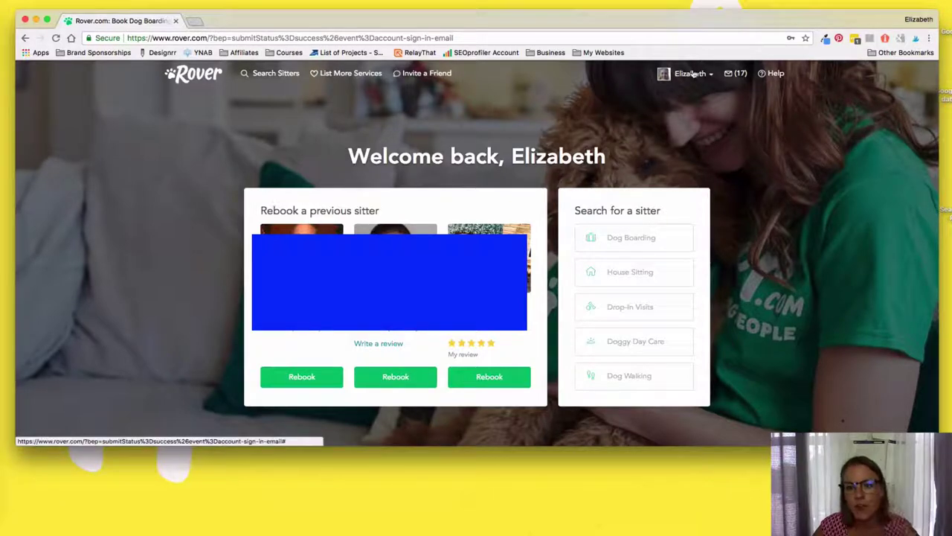
pyautogui.moveTo(690, 74)
pyautogui.click(658, 98)
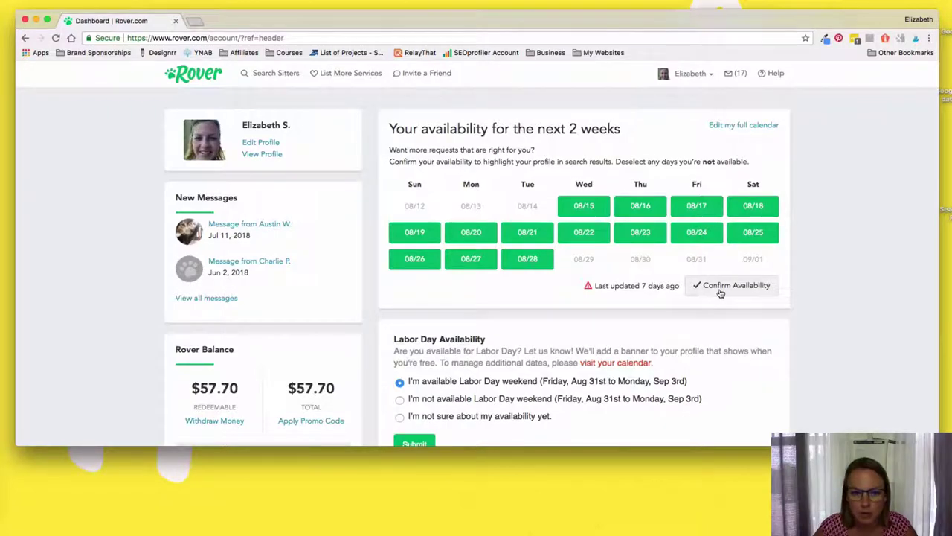
# - Confirm availability for the next two weeks on the Dashboard
pyautogui.click(720, 290)
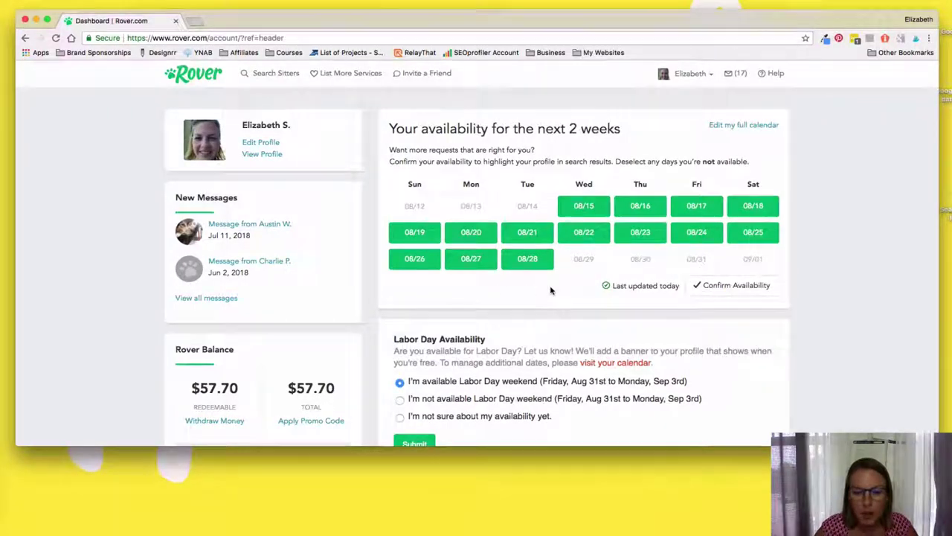
pyautogui.scroll(-2, 551, 288)
pyautogui.scroll(-1, 534, 278)
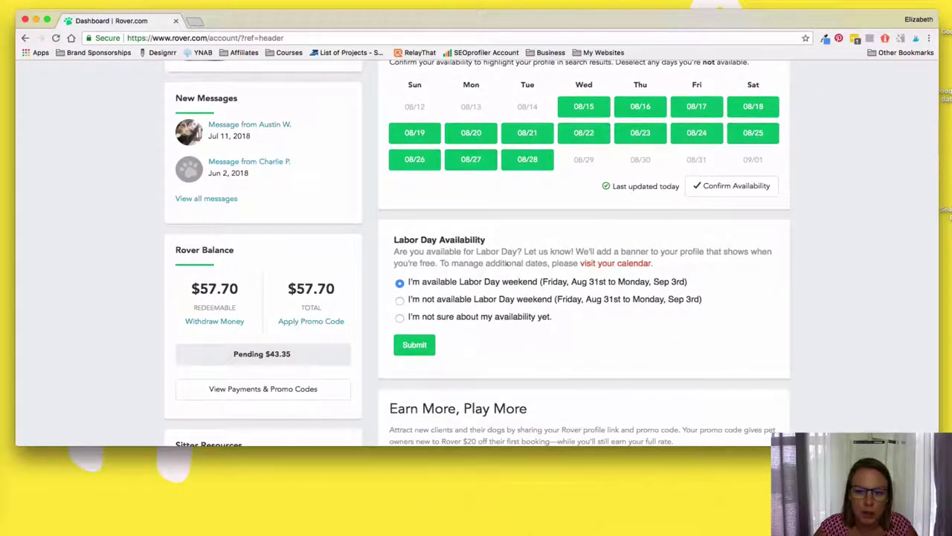
pyautogui.scroll(-2, 625, 281)
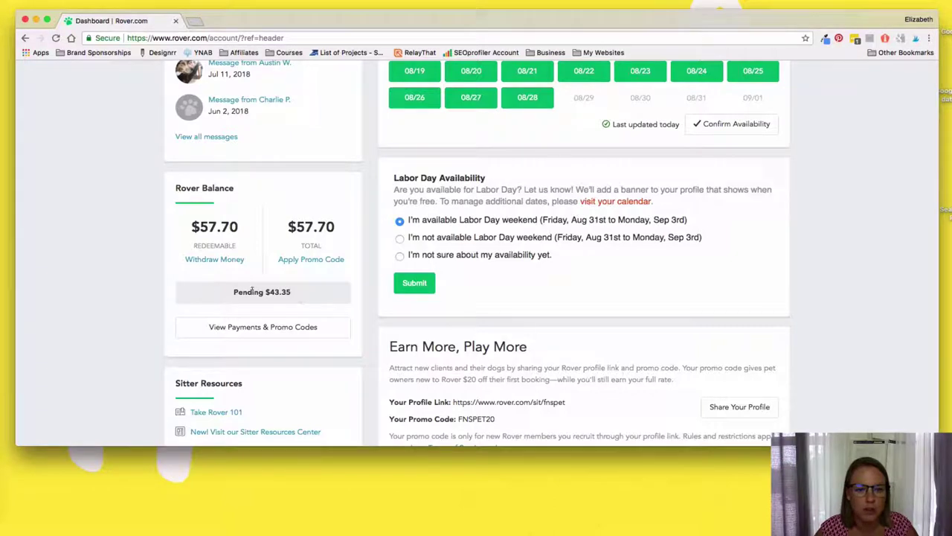
# - Submit Labor Day weekend availability as available
pyautogui.click(411, 284)
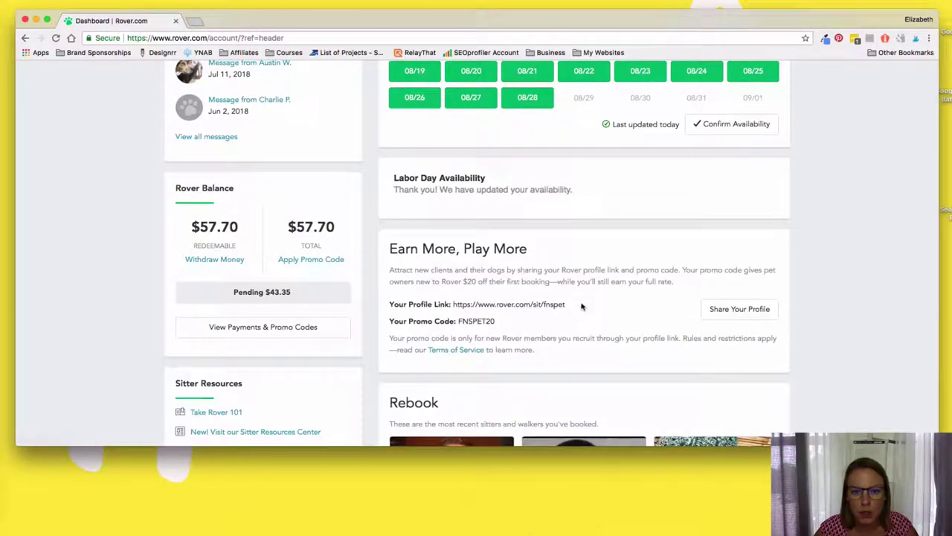
pyautogui.scroll(-5, 582, 308)
pyautogui.scroll(-5, 584, 313)
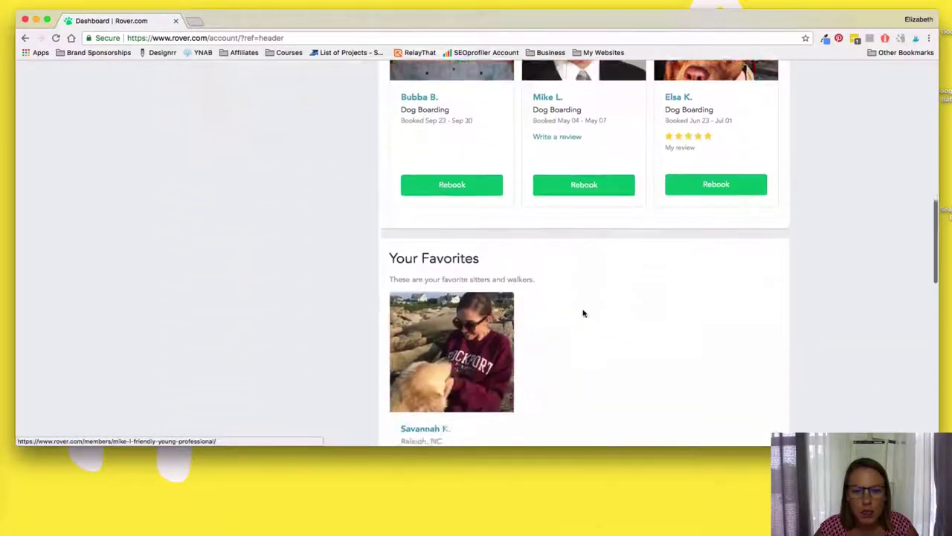
pyautogui.scroll(3, 585, 313)
pyautogui.scroll(-10, 566, 357)
pyautogui.scroll(-10, 564, 340)
pyautogui.scroll(12, 298, 223)
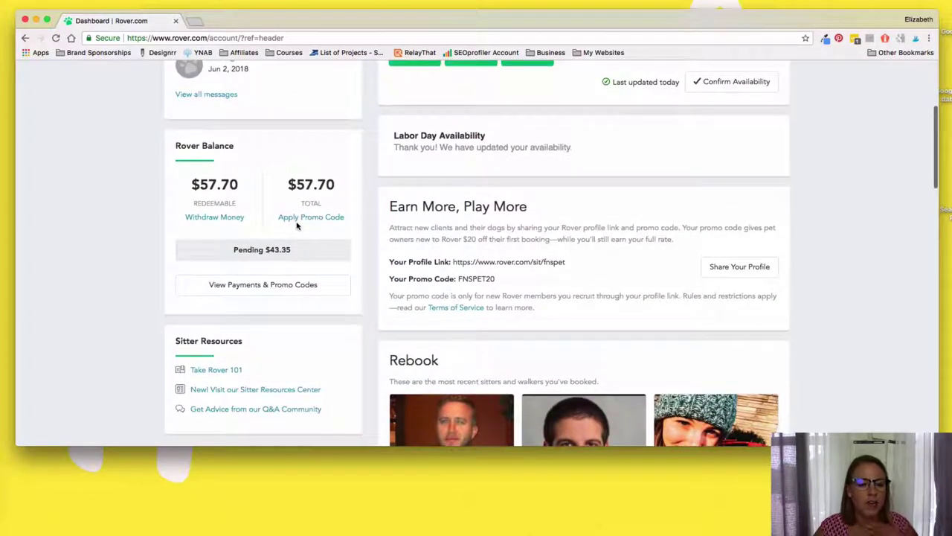
# - Open Payment History, read the 'How do taxes work?' article, and return to Payment History
pyautogui.click(239, 292)
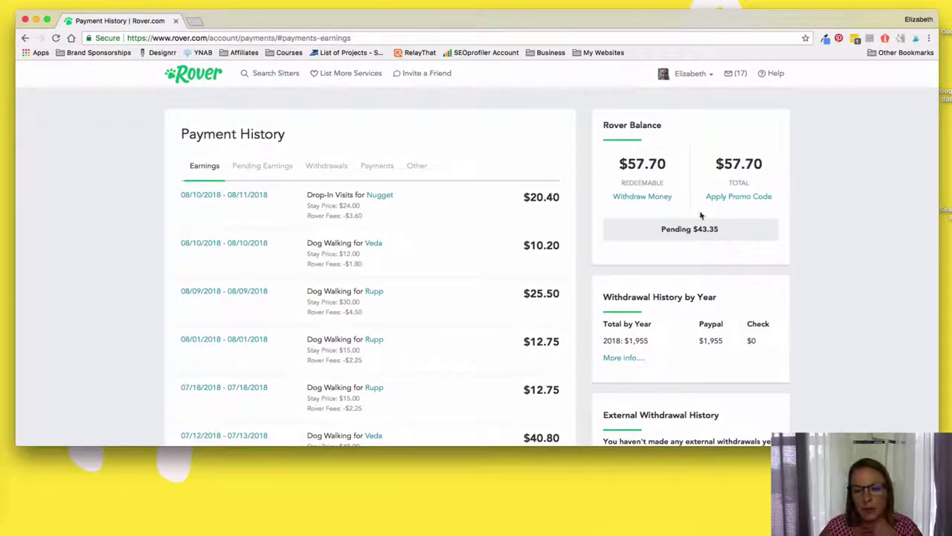
pyautogui.click(630, 360)
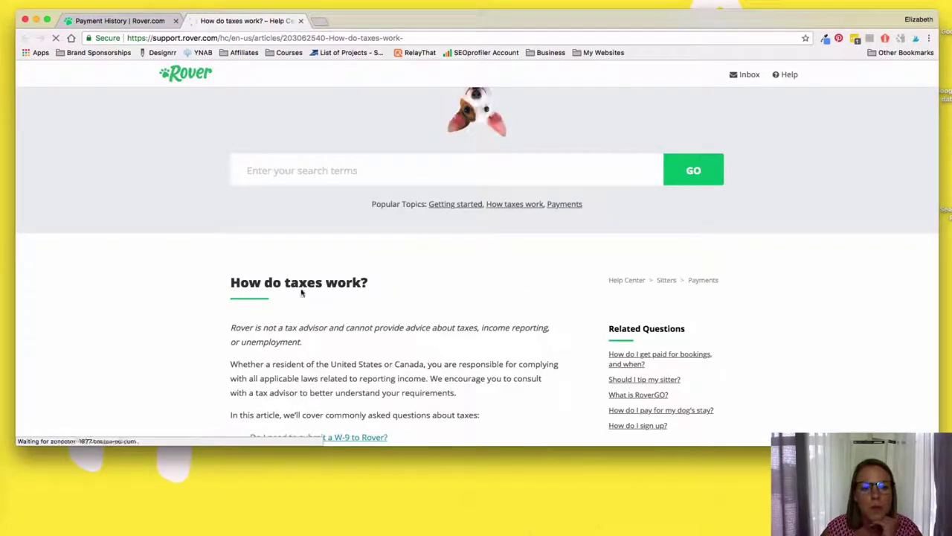
pyautogui.scroll(-6, 386, 424)
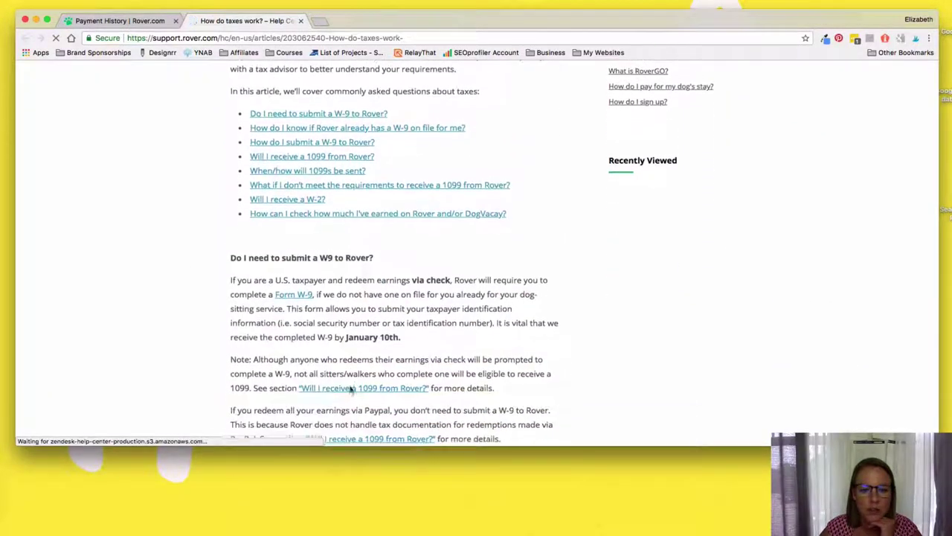
pyautogui.scroll(3, 322, 265)
pyautogui.scroll(-6, 321, 266)
pyautogui.scroll(-1, 339, 288)
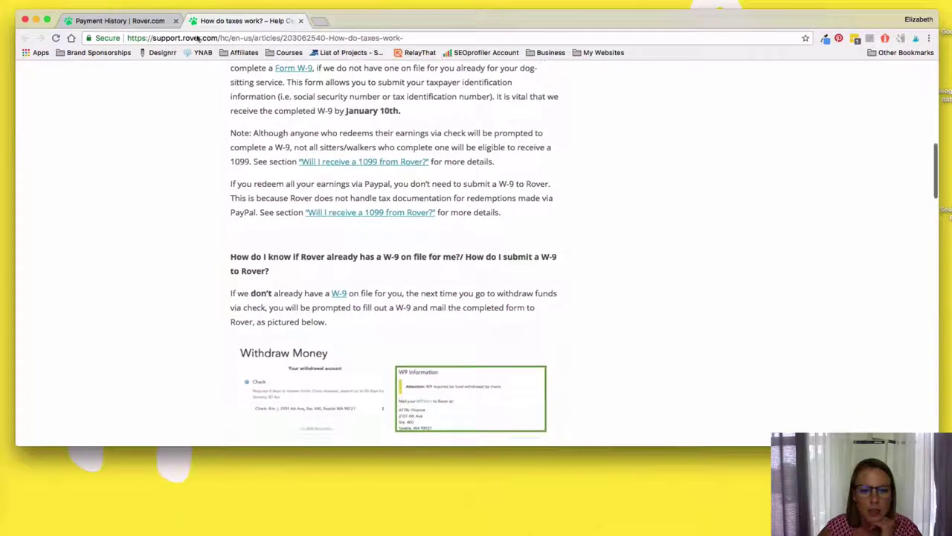
pyautogui.click(149, 20)
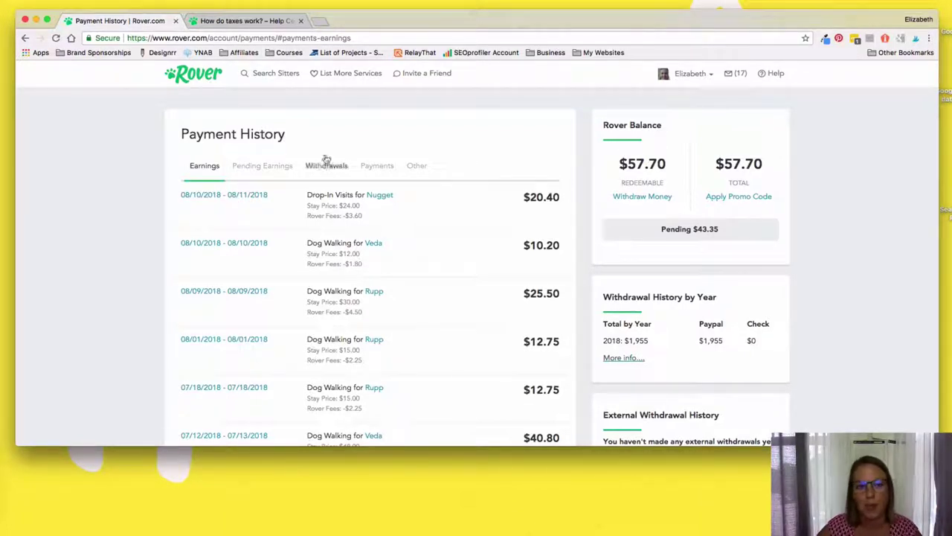
# - Browse the Pending Earnings, Withdrawals and Payments tabs of Payment History
pyautogui.click(266, 174)
pyautogui.click(326, 173)
pyautogui.click(370, 170)
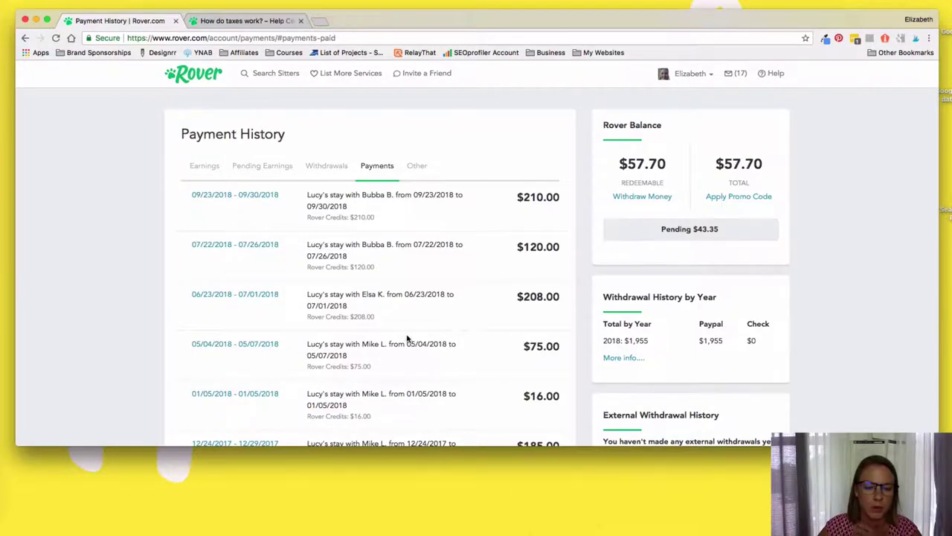
pyautogui.scroll(-10, 407, 339)
pyautogui.scroll(8, 406, 337)
pyautogui.scroll(2, 407, 339)
# - Return to the Earnings list and go to the Inbox
pyautogui.click(206, 167)
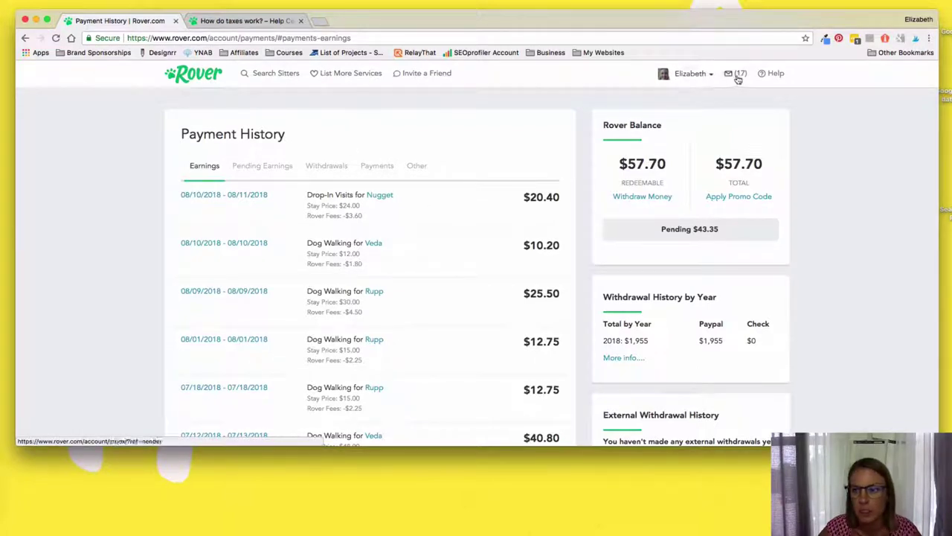
pyautogui.click(701, 73)
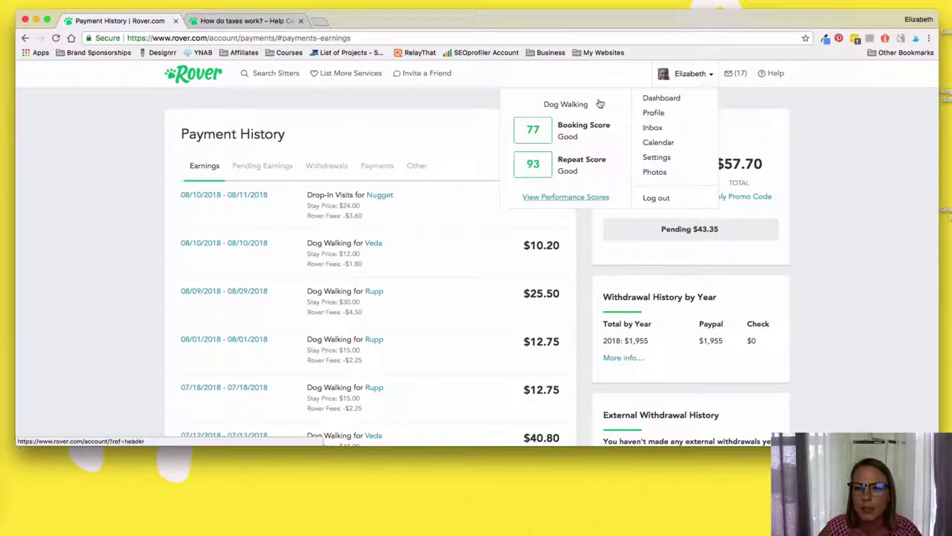
pyautogui.click(673, 132)
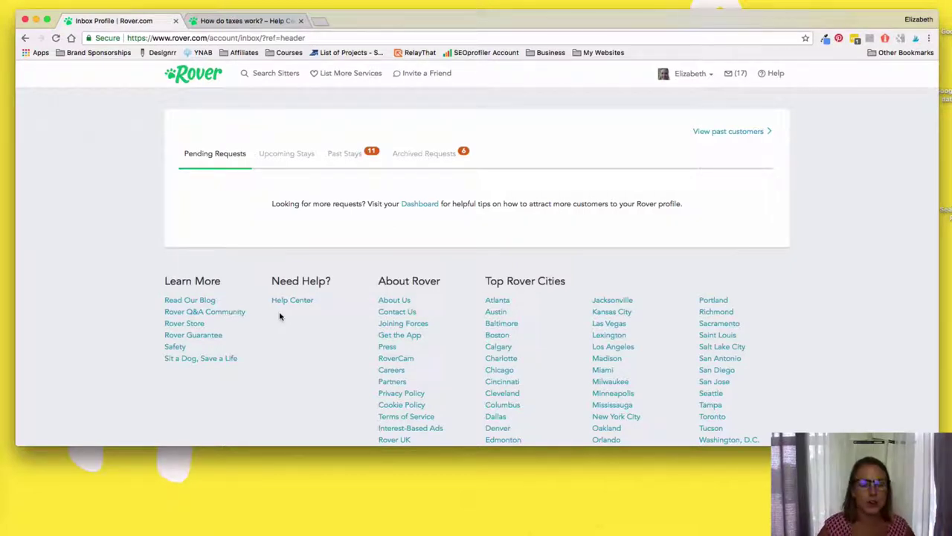
# - Check Upcoming Stays, then scroll through the Past Stays list of 99 stays
pyautogui.click(301, 156)
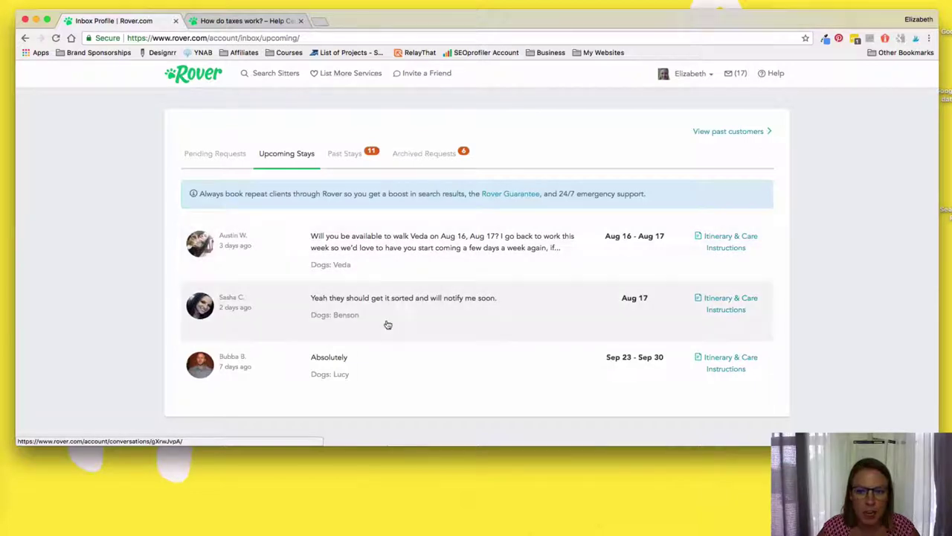
pyautogui.click(346, 155)
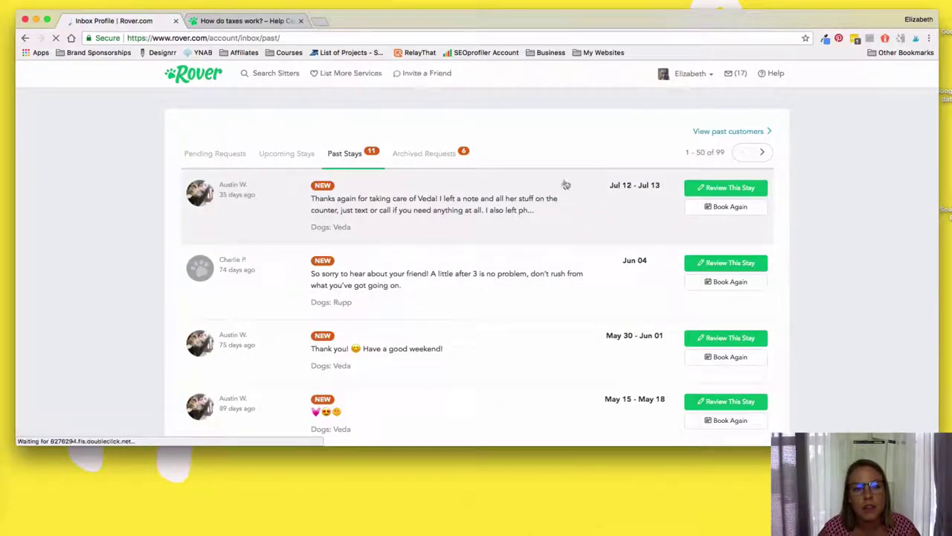
pyautogui.scroll(-5, 366, 338)
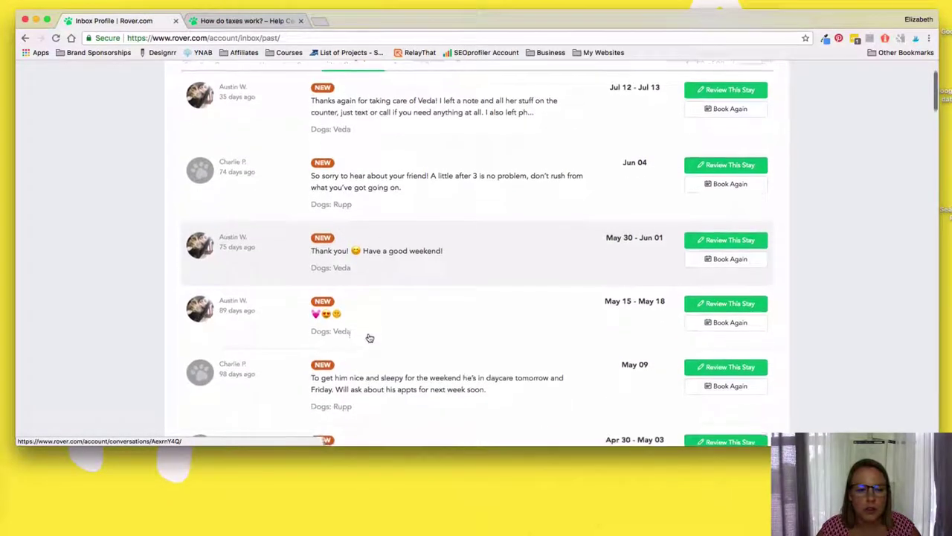
pyautogui.scroll(6, 367, 335)
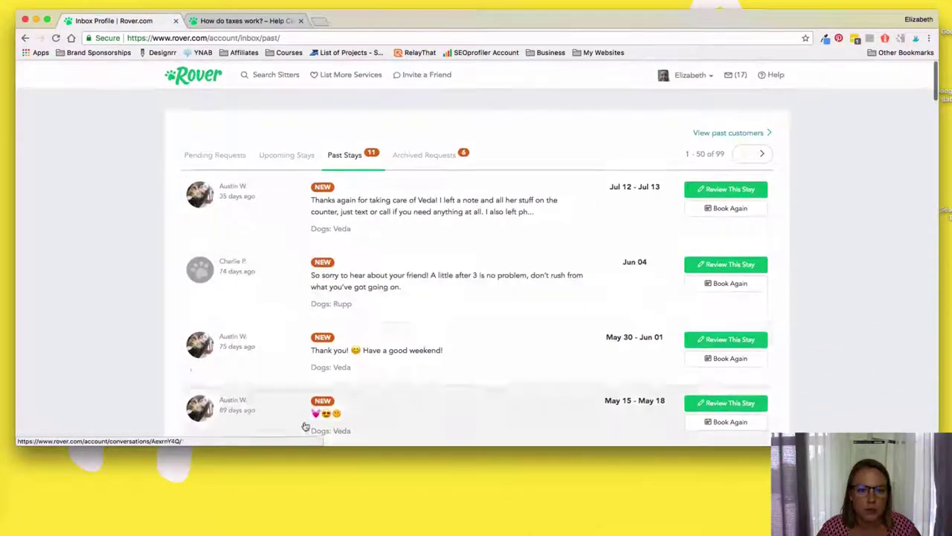
pyautogui.scroll(-8, 190, 363)
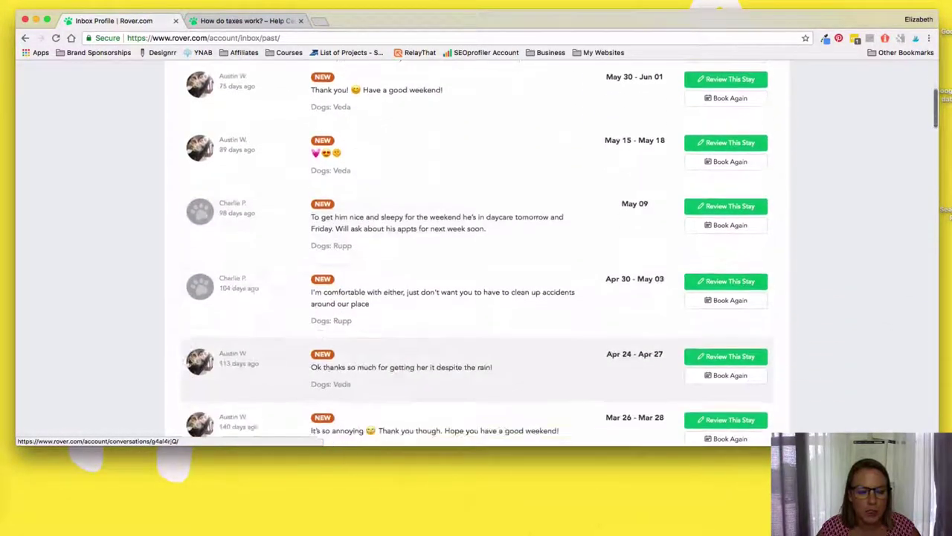
pyautogui.scroll(-10, 190, 363)
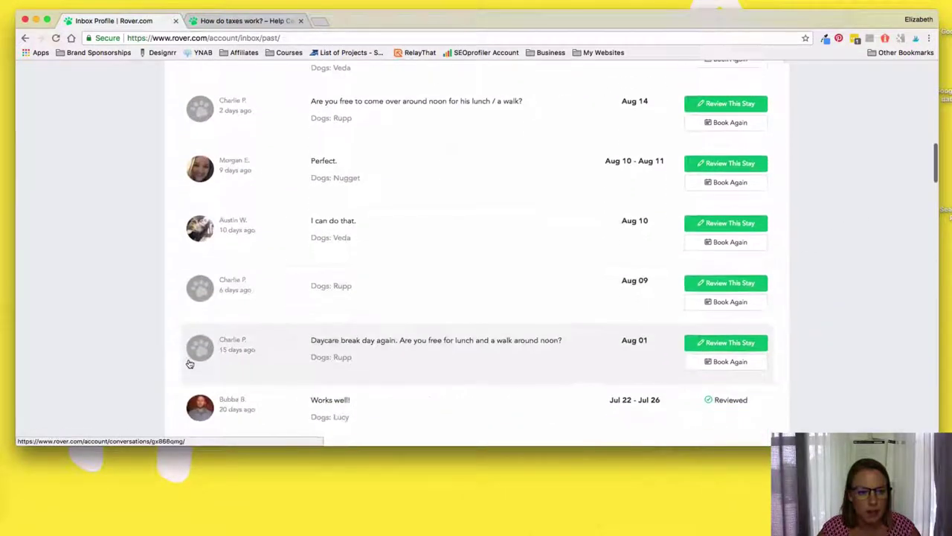
pyautogui.scroll(-4, 521, 365)
pyautogui.scroll(-6, 186, 332)
pyautogui.scroll(-1, 186, 332)
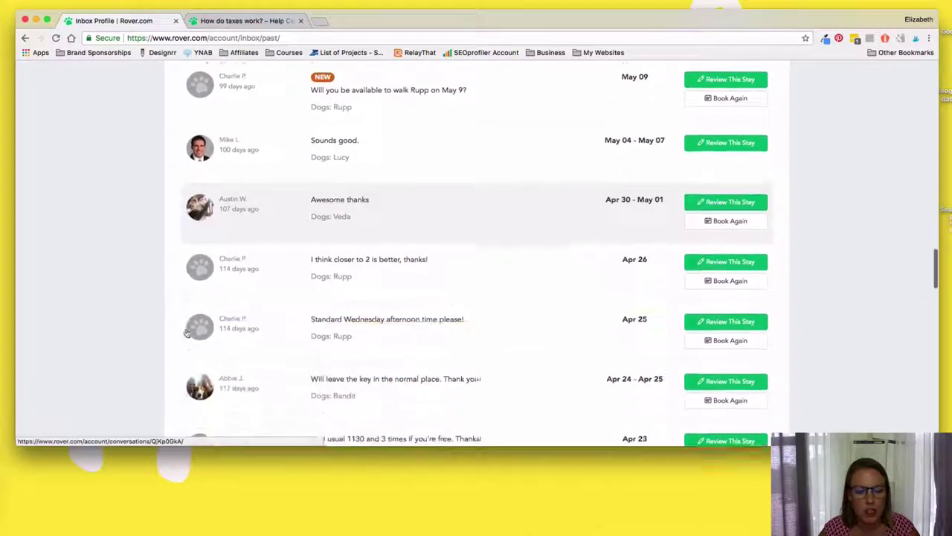
pyautogui.scroll(20, 186, 333)
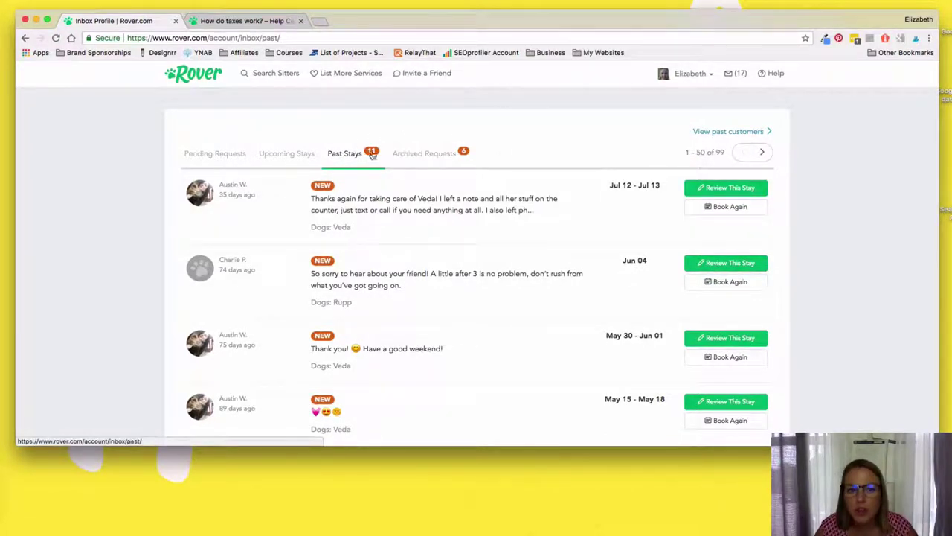
# - Show the Archived Requests list, including the out-of-radius and expired requests
pyautogui.click(434, 157)
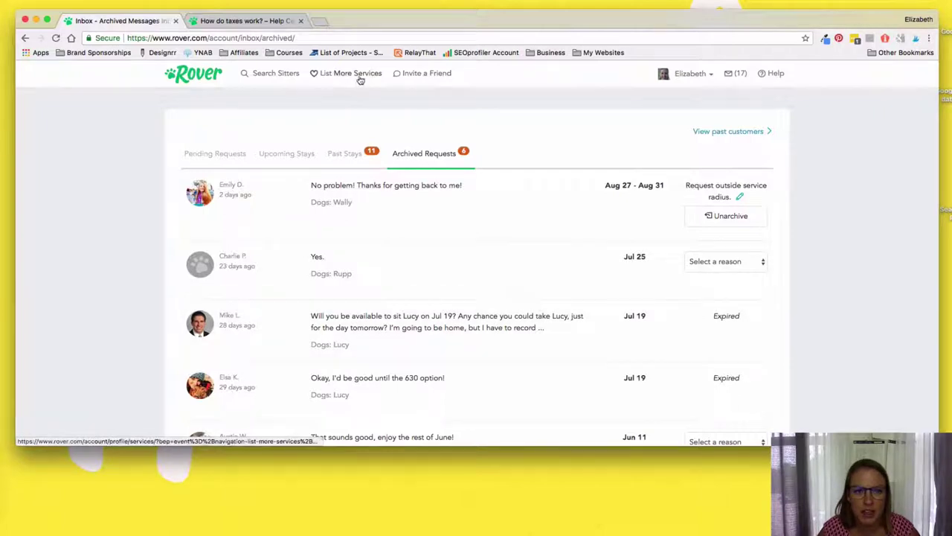
# - Open the profile overview (Booking Score 77, Repeat Score 93) and go to Services
pyautogui.click(702, 74)
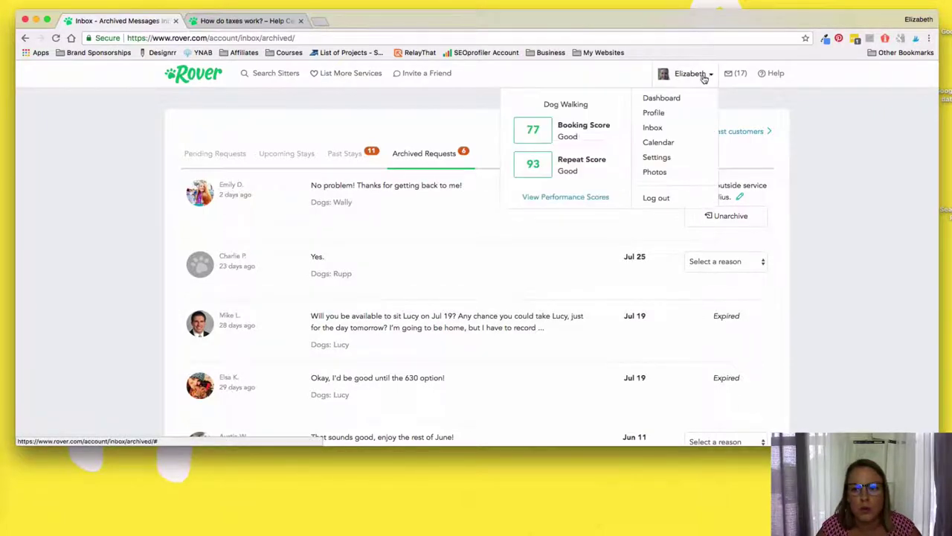
pyautogui.click(666, 114)
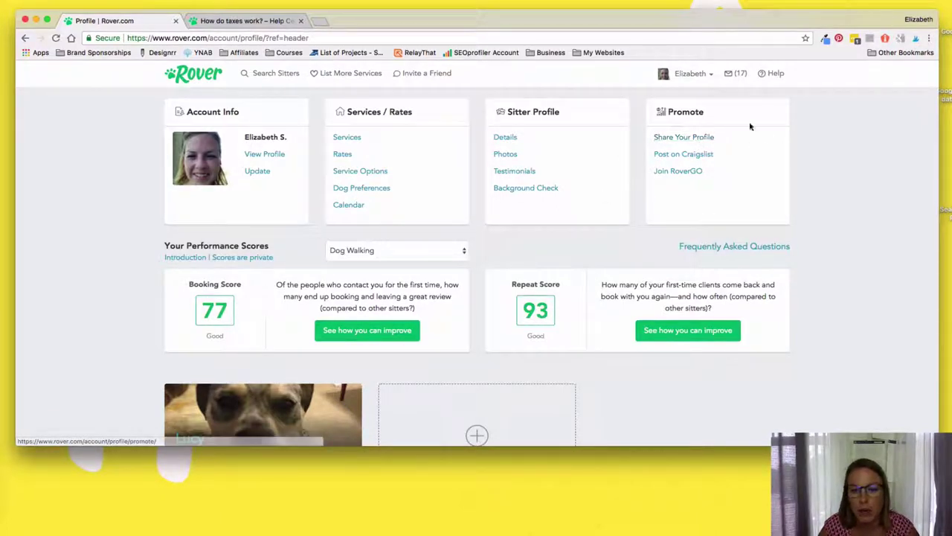
pyautogui.click(347, 139)
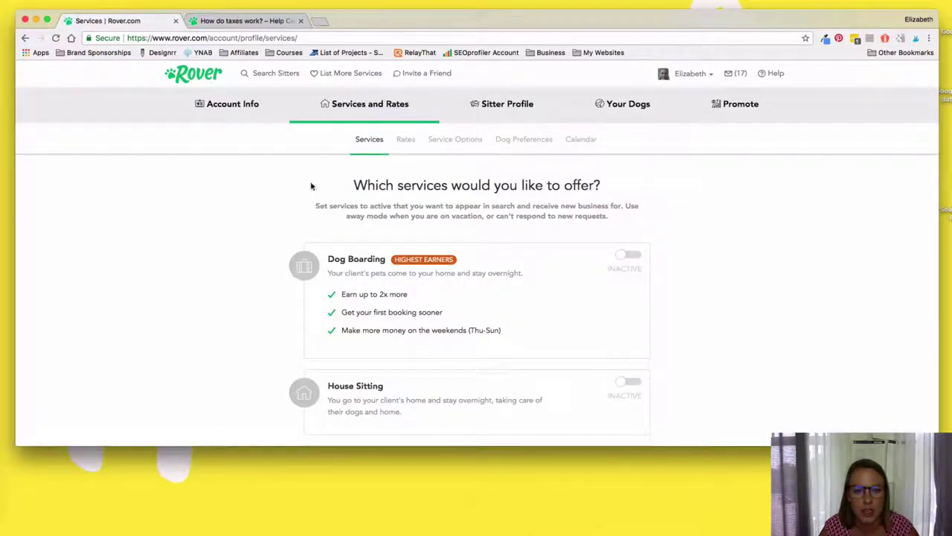
# - Scroll through the service cards: Drop-In Visits and Dog Walking active, Boarding, House Sitting, Day Care inactive
pyautogui.scroll(-3, 484, 298)
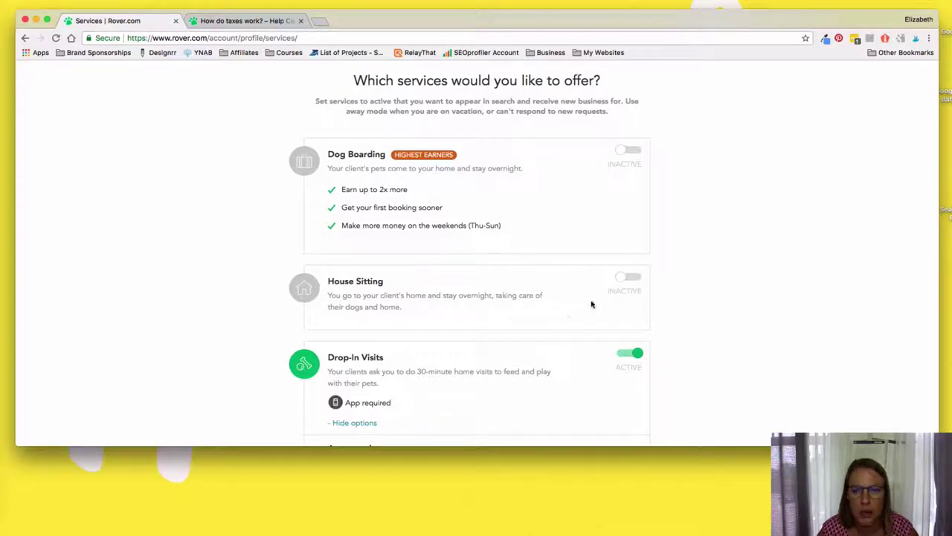
pyautogui.scroll(-2, 596, 309)
pyautogui.scroll(-3, 596, 309)
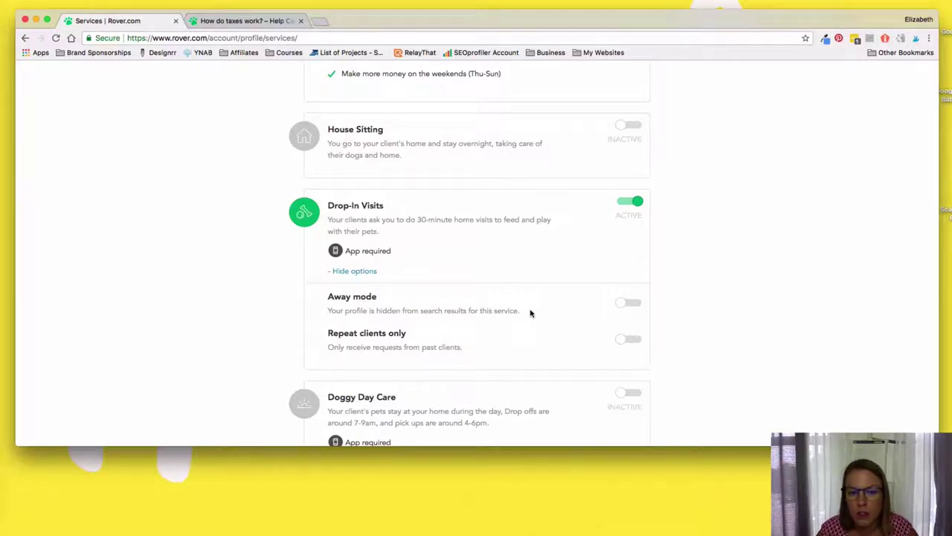
pyautogui.scroll(-1, 231, 291)
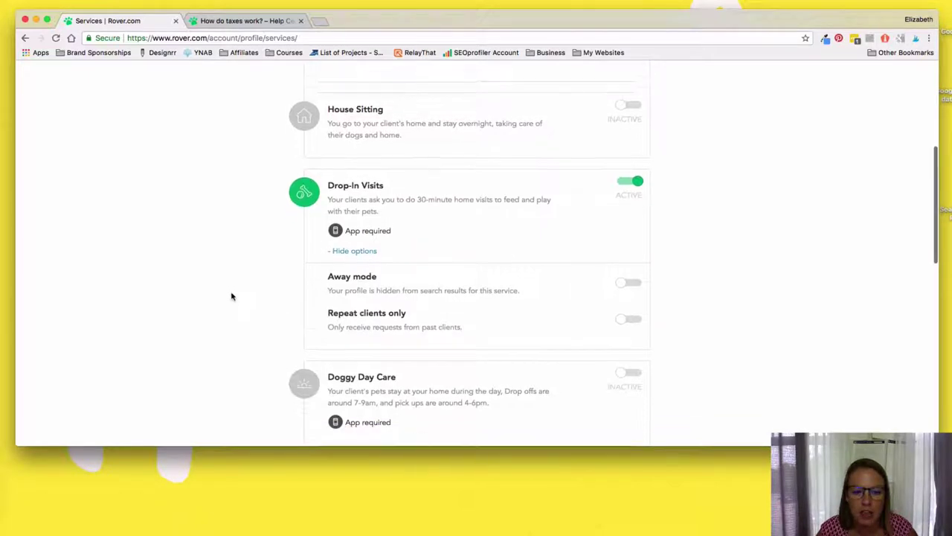
pyautogui.scroll(5, 232, 297)
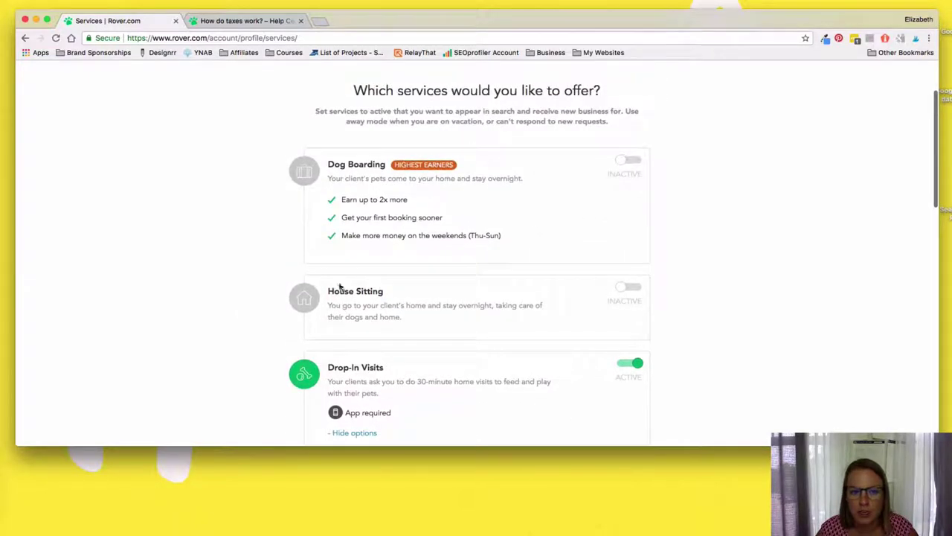
pyautogui.scroll(-5, 232, 299)
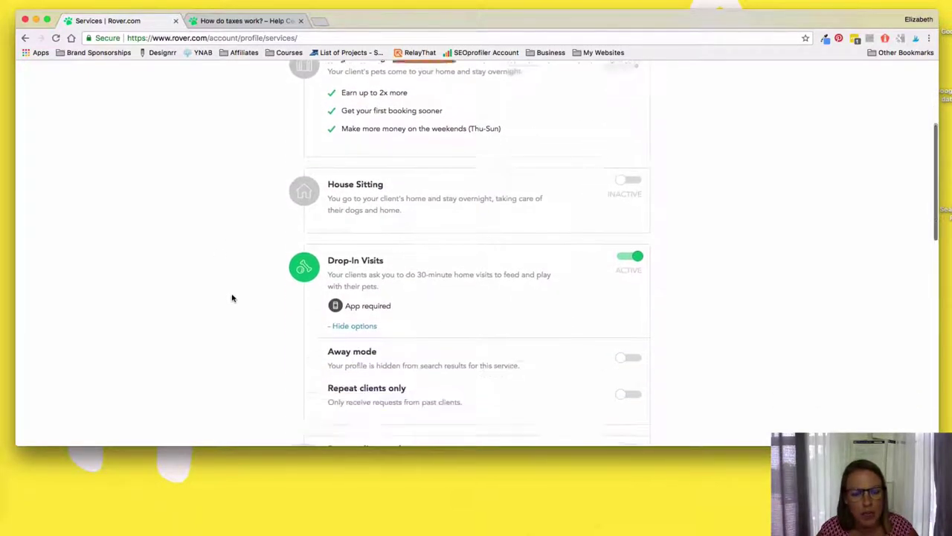
pyautogui.scroll(-2, 231, 299)
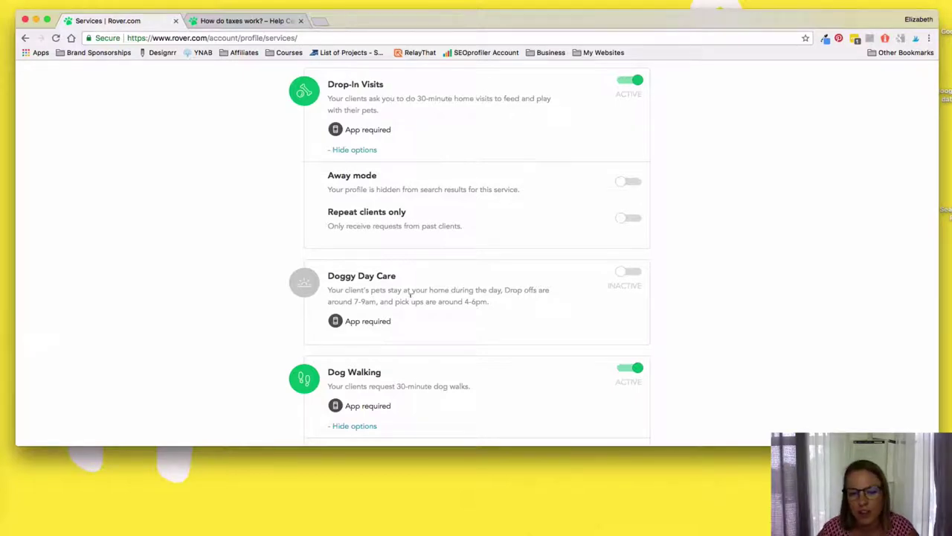
pyautogui.scroll(-2, 408, 347)
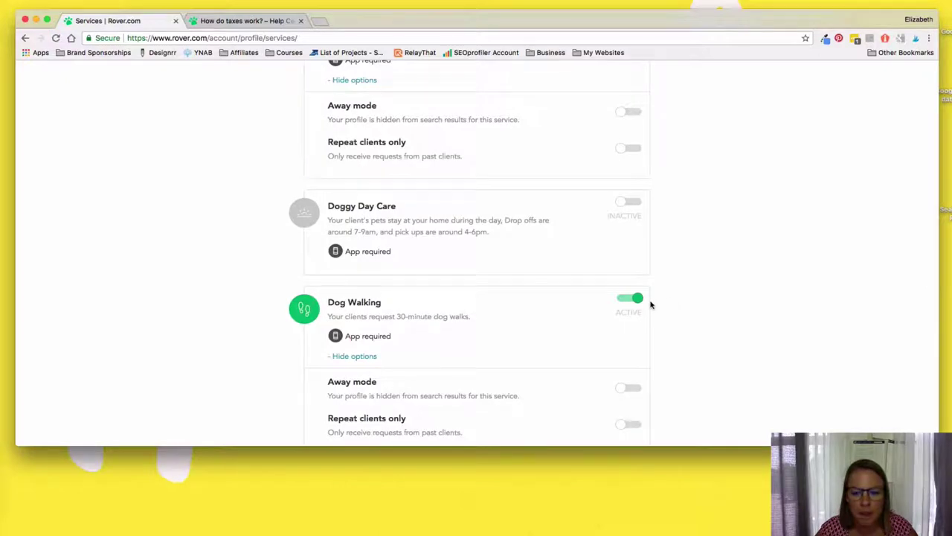
pyautogui.scroll(-3, 441, 334)
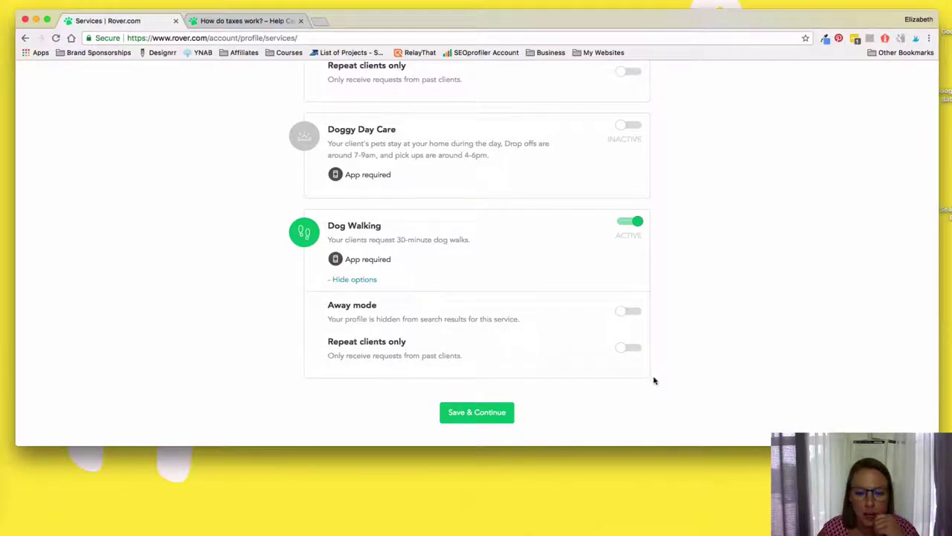
pyautogui.scroll(-1, 654, 381)
pyautogui.scroll(-5, 654, 381)
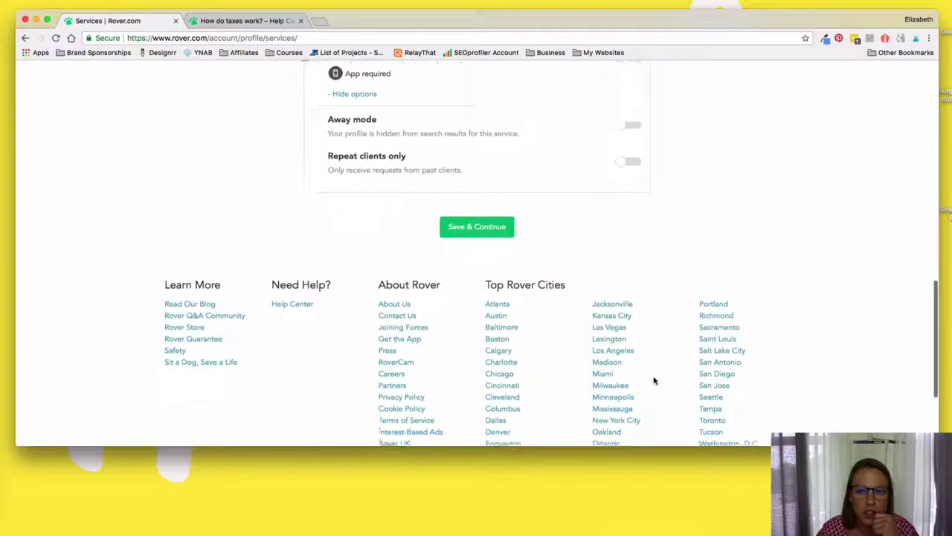
pyautogui.scroll(-3, 654, 381)
pyautogui.scroll(9, 654, 381)
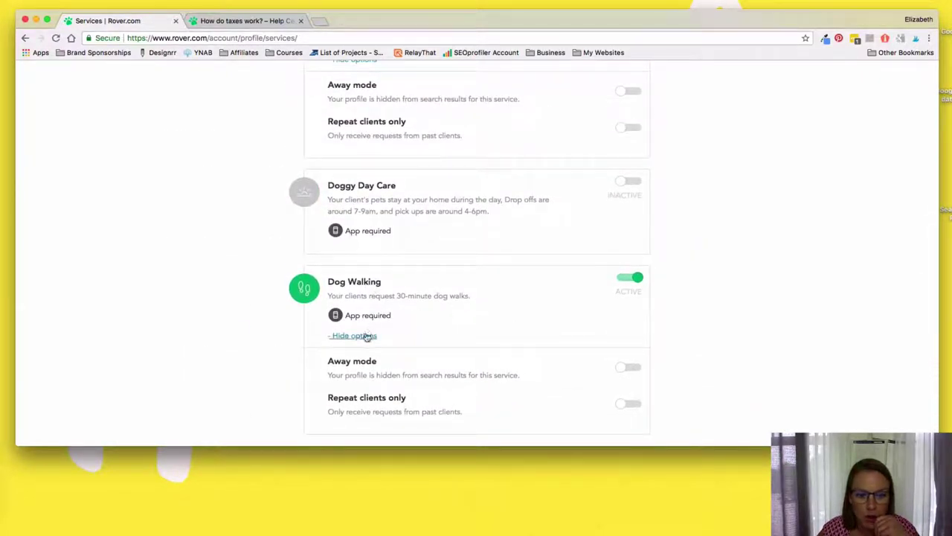
pyautogui.scroll(10, 367, 337)
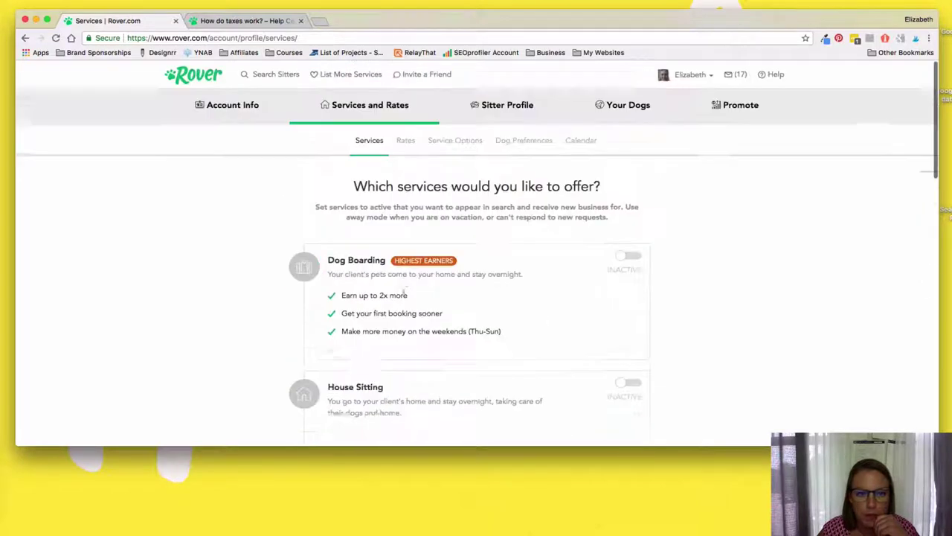
# - Review the Rates tab: Drop-In Visits and Dog Walking at $12 each, keeping $10.20
pyautogui.click(406, 141)
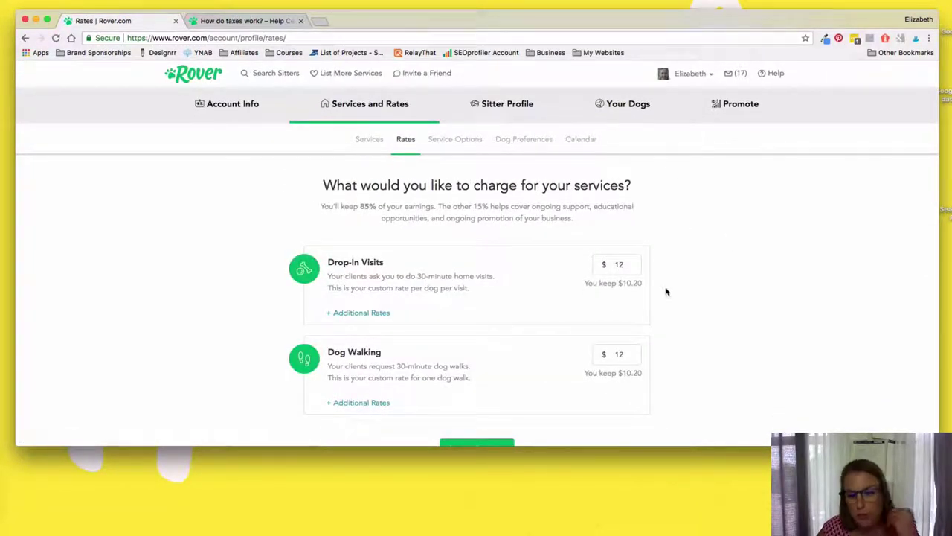
pyautogui.scroll(-3, 865, 304)
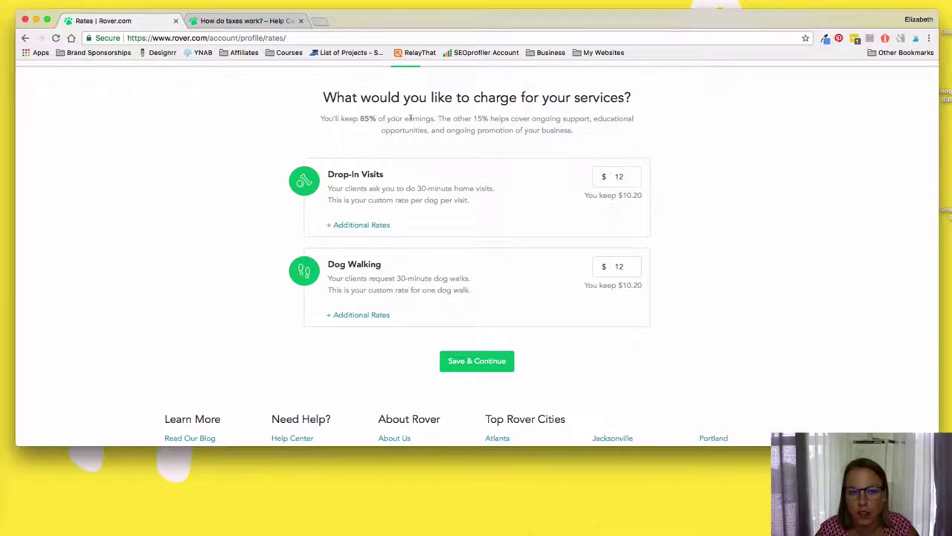
pyautogui.scroll(-2, 533, 213)
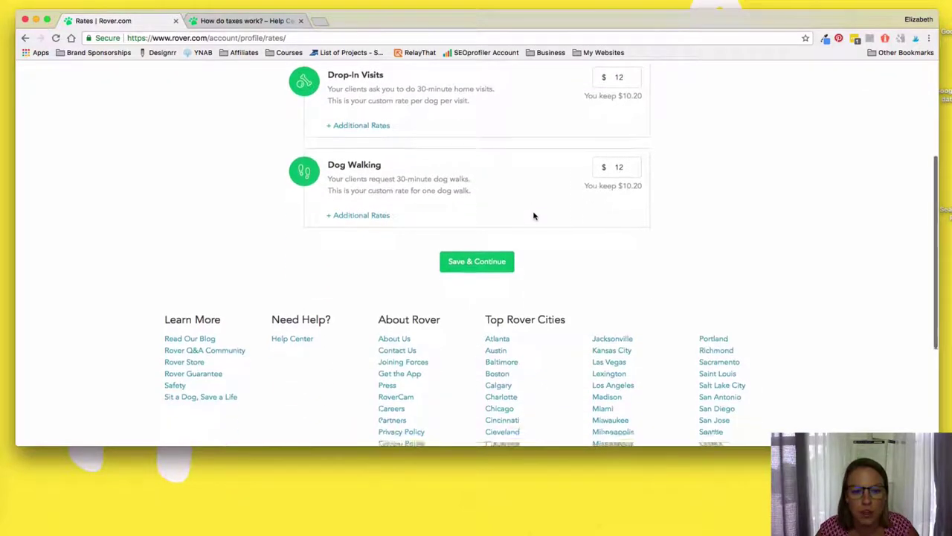
pyautogui.scroll(5, 533, 212)
# - Review Service Options: 3-mile travel limit, 3 daily drop-ins and walks, Moderate cancellation
pyautogui.click(433, 141)
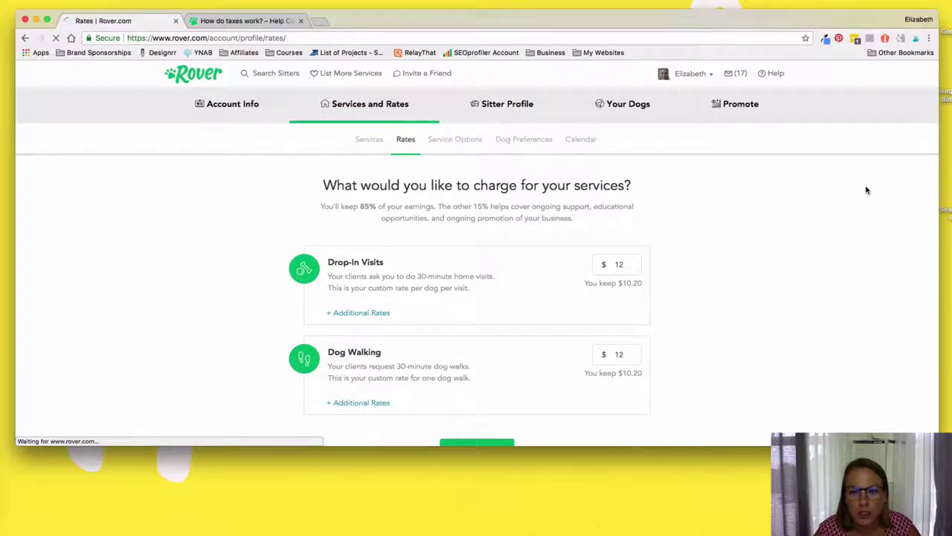
pyautogui.scroll(-4, 578, 285)
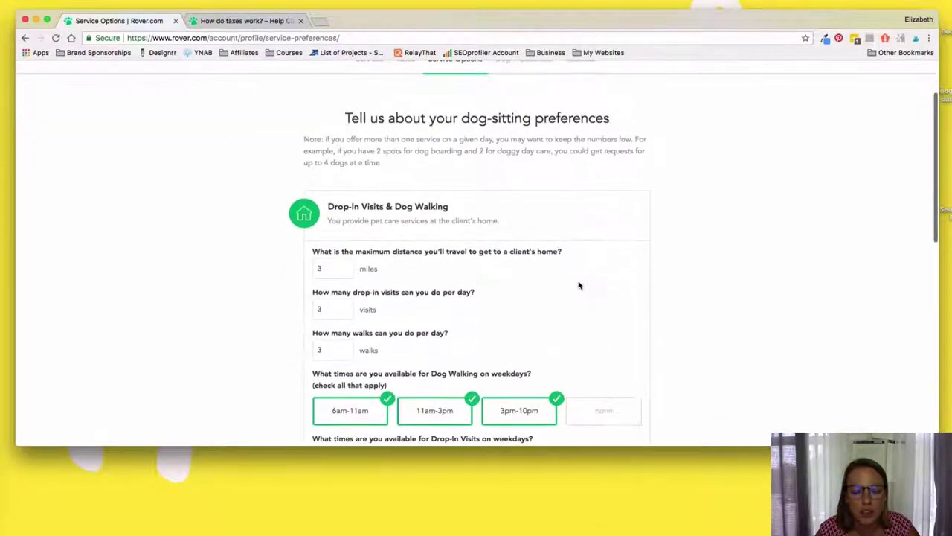
pyautogui.scroll(4, 579, 285)
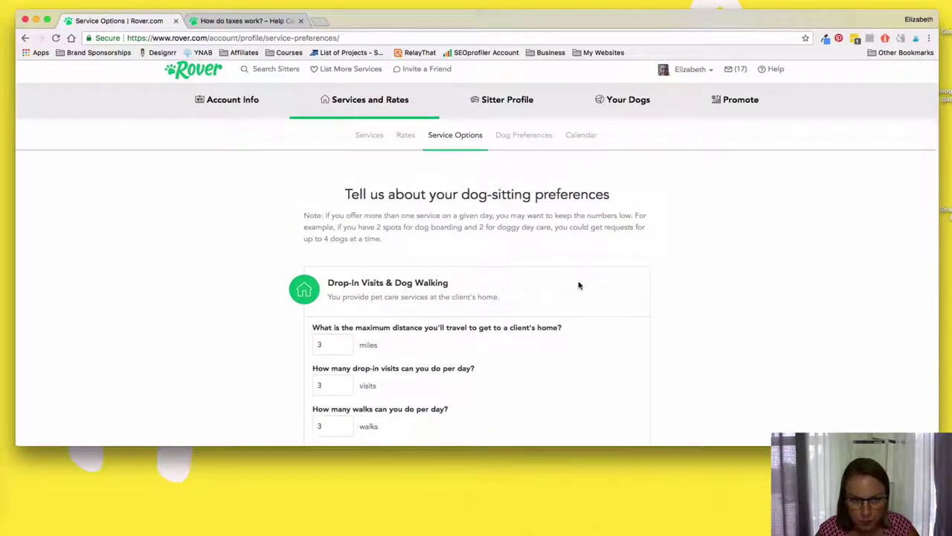
pyautogui.scroll(-3, 450, 361)
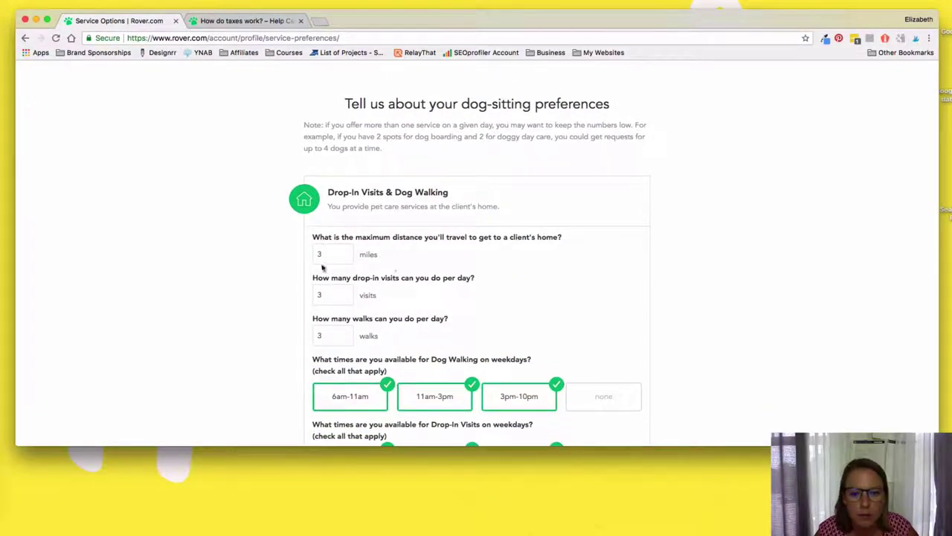
pyautogui.scroll(-1, 200, 278)
pyautogui.scroll(-3, 199, 278)
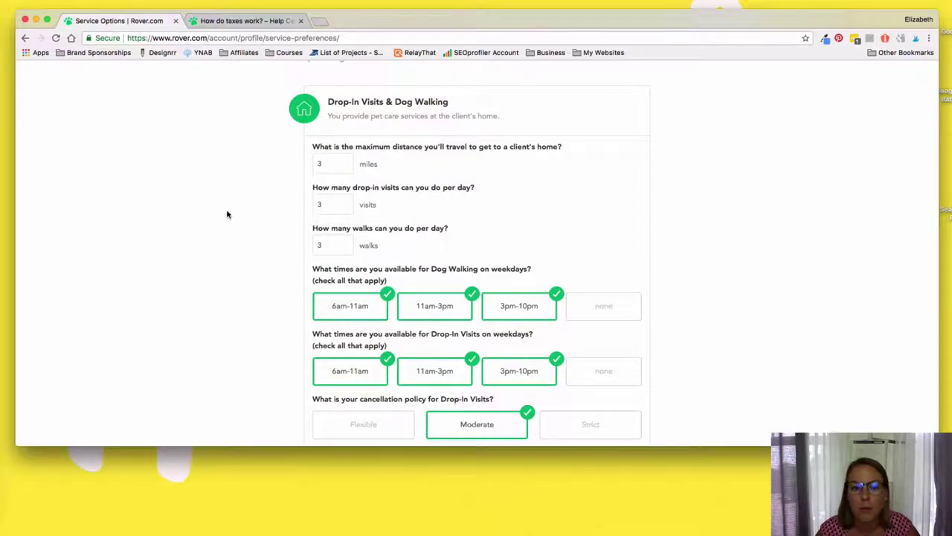
pyautogui.scroll(-3, 367, 221)
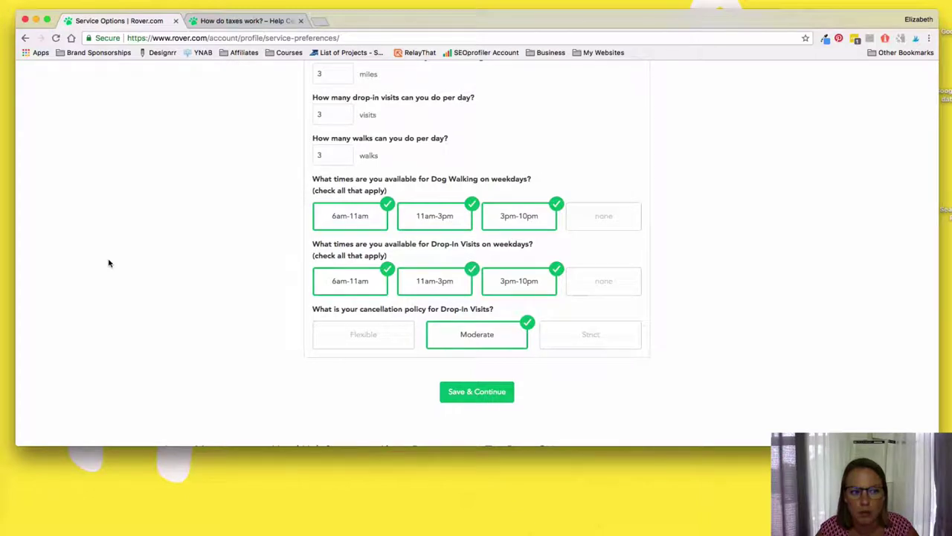
pyautogui.moveTo(536, 193)
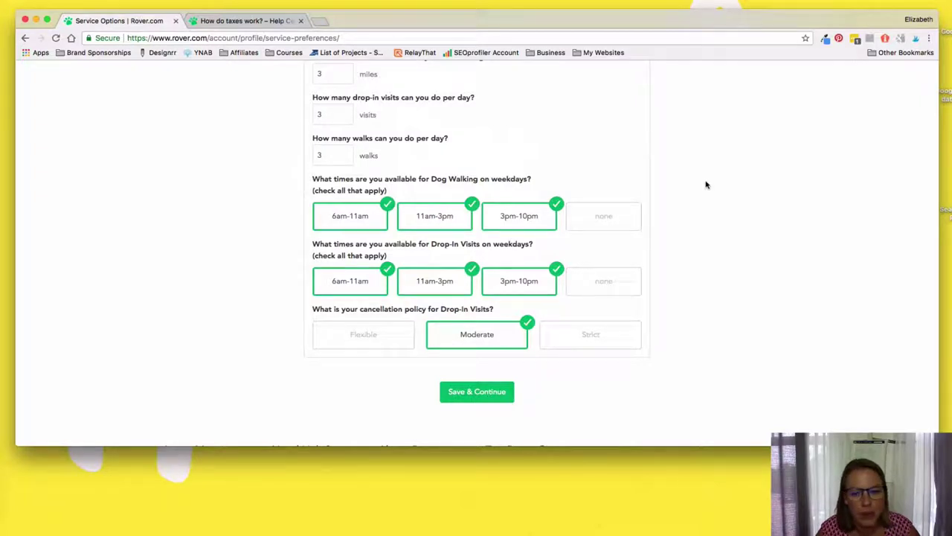
pyautogui.moveTo(430, 339)
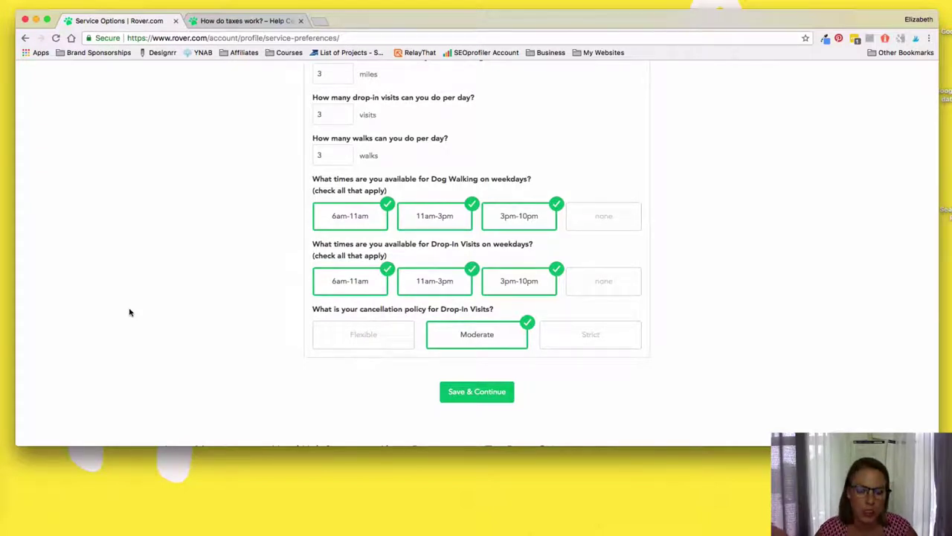
pyautogui.scroll(3, 241, 251)
pyautogui.scroll(-3, 241, 251)
pyautogui.scroll(-1, 241, 251)
pyautogui.scroll(6, 241, 251)
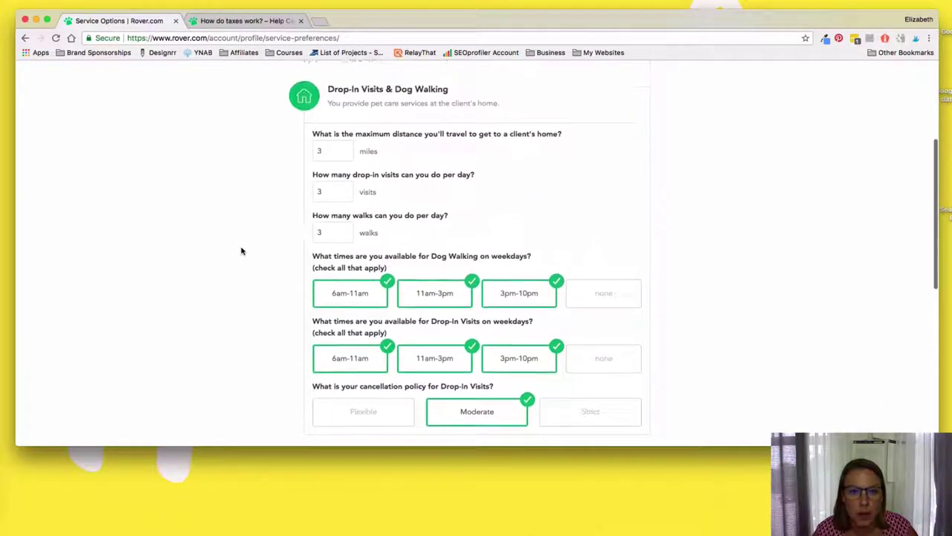
pyautogui.scroll(-3, 239, 251)
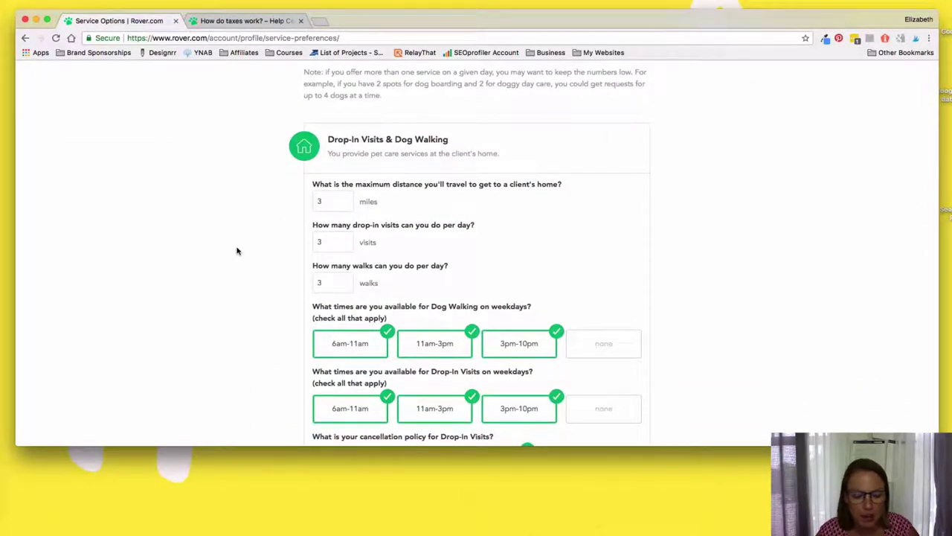
pyautogui.scroll(3, 238, 248)
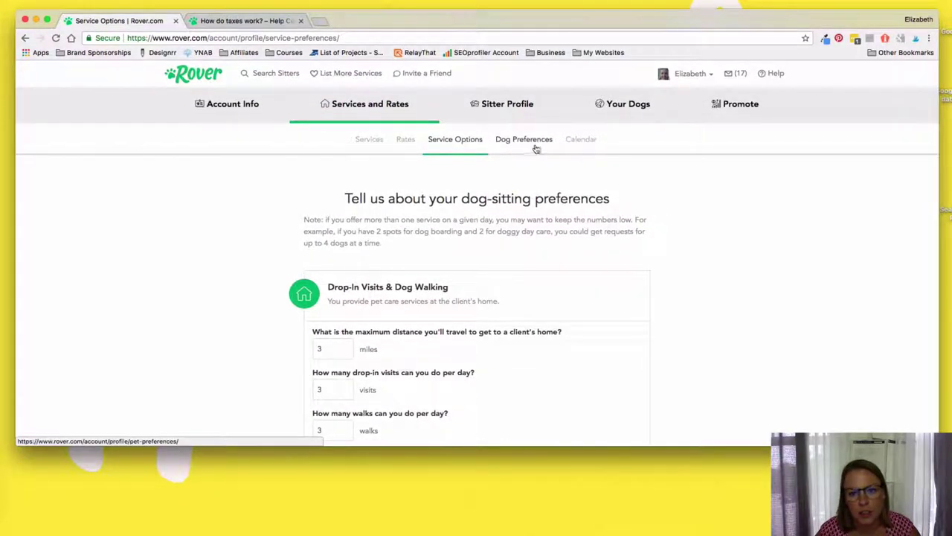
# - Open the Rates page and expand the Drop-In Visits additional rates
pyautogui.click(397, 147)
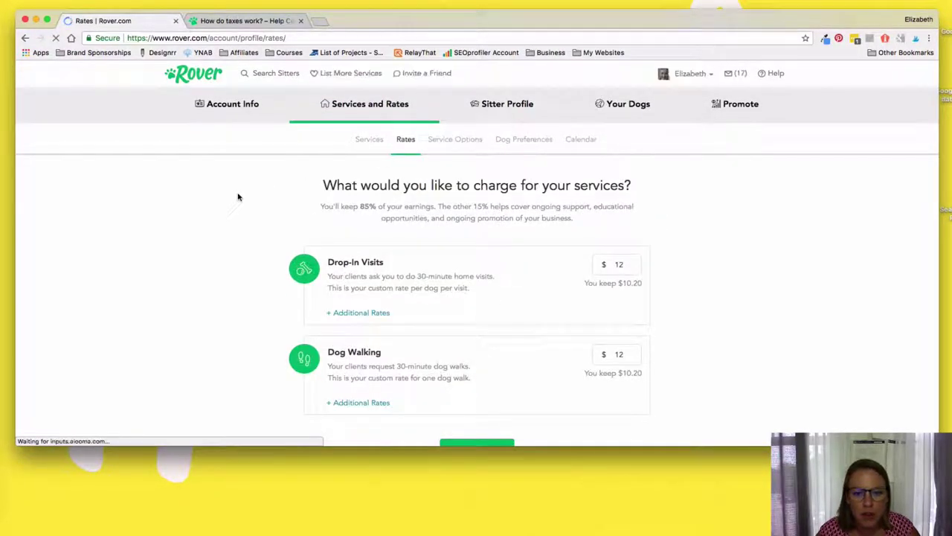
pyautogui.click(379, 314)
pyautogui.scroll(-3, 395, 206)
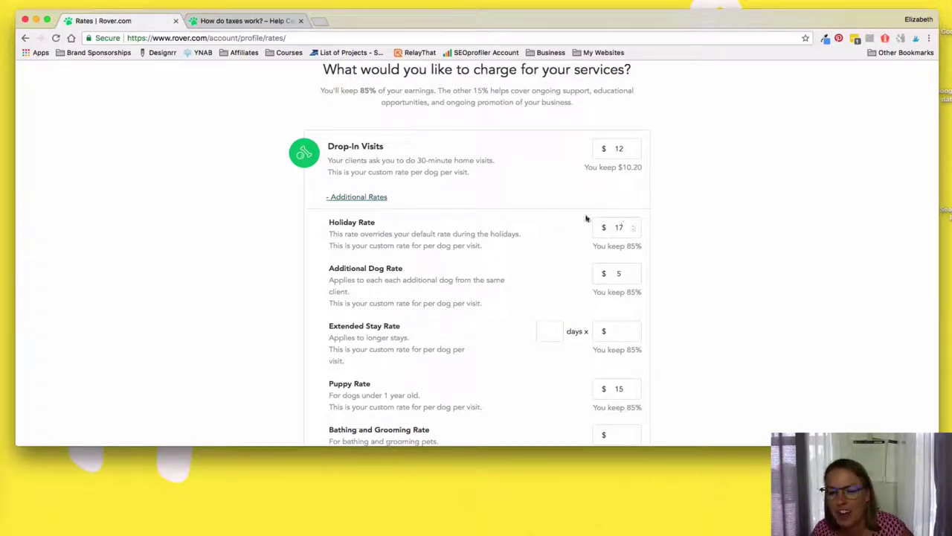
pyautogui.scroll(-2, 432, 287)
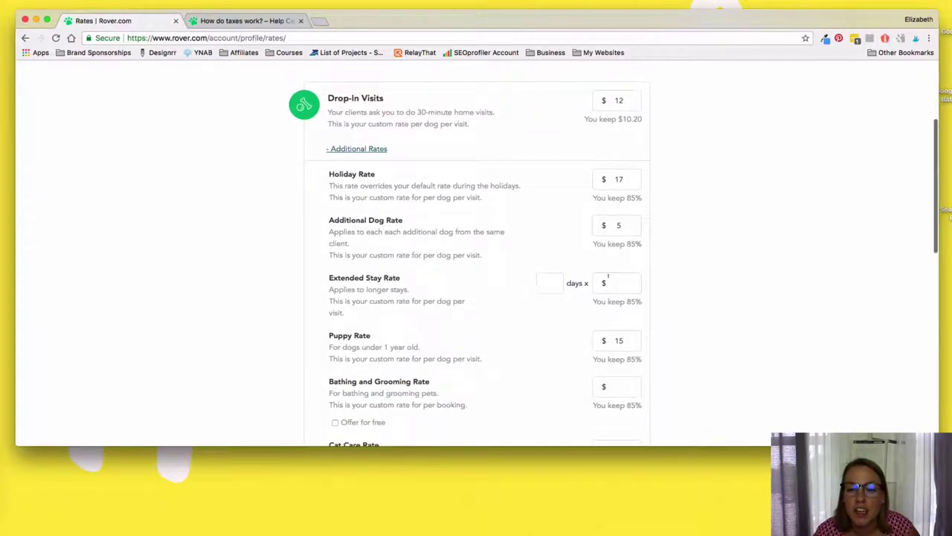
pyautogui.scroll(-5, 417, 250)
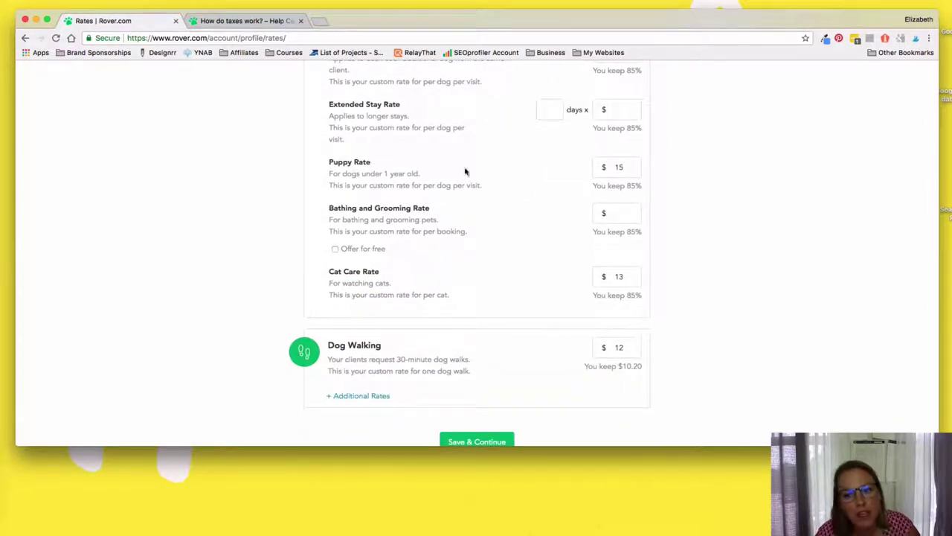
pyautogui.scroll(5, 461, 173)
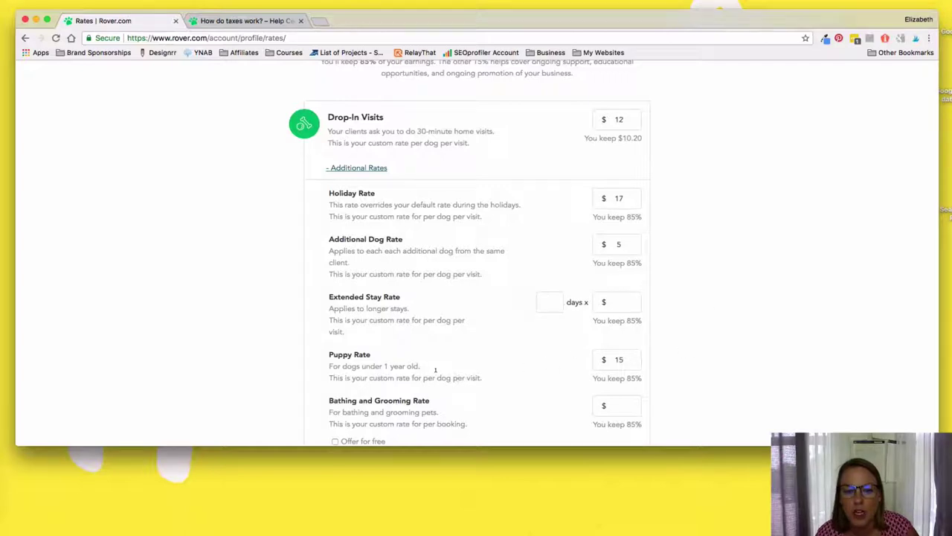
pyautogui.scroll(-3, 463, 339)
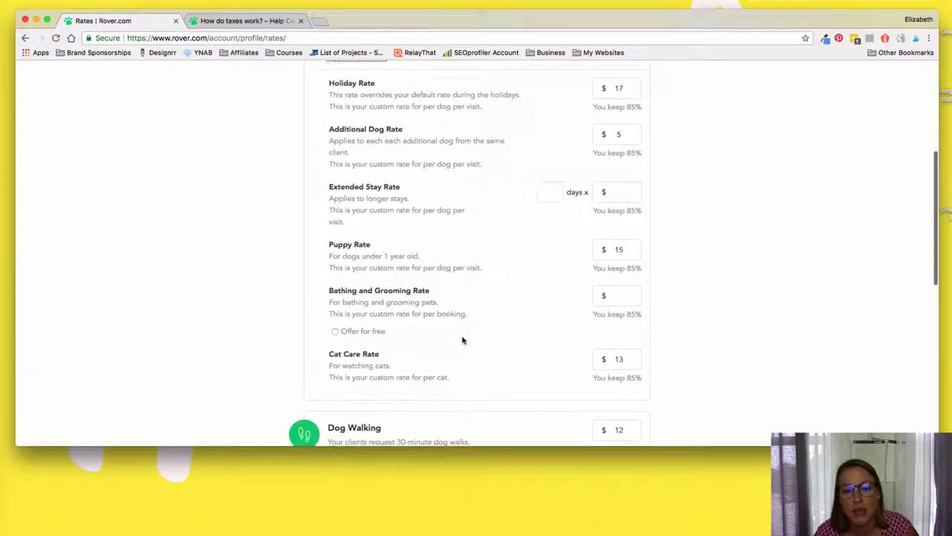
pyautogui.scroll(-5, 462, 337)
# - Expand the Dog Walking additional rates: holiday $17, extra dog $5, puppy $15, cat care $13
pyautogui.click(347, 320)
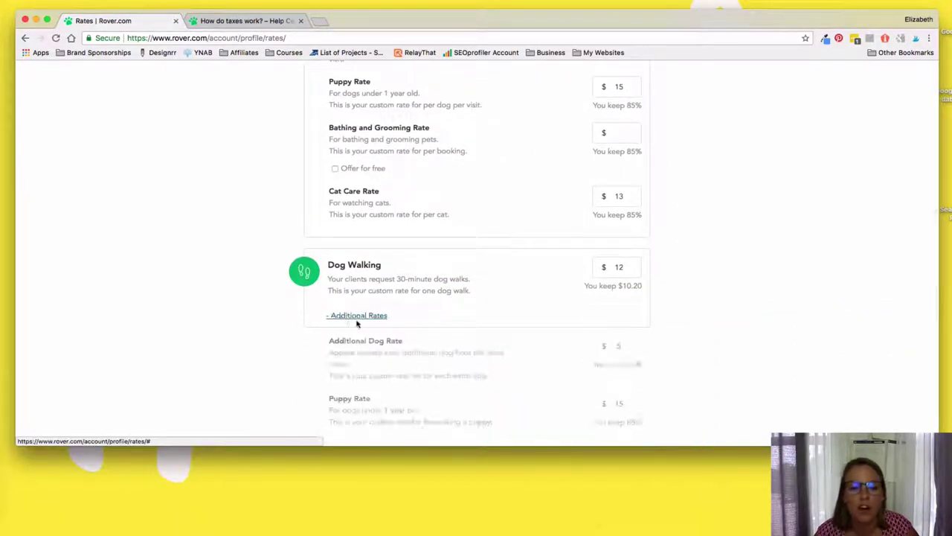
pyautogui.scroll(-4, 463, 312)
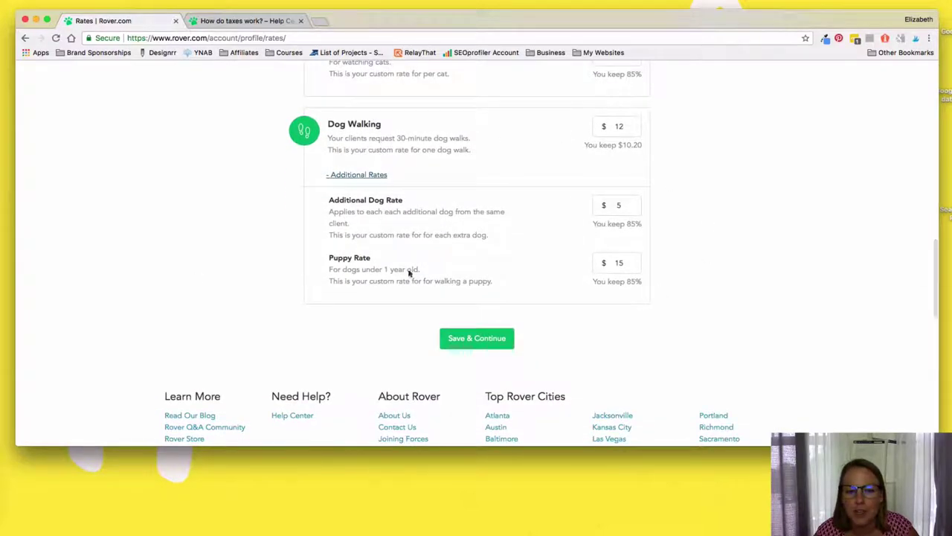
pyautogui.scroll(6, 550, 240)
pyautogui.scroll(6, 551, 243)
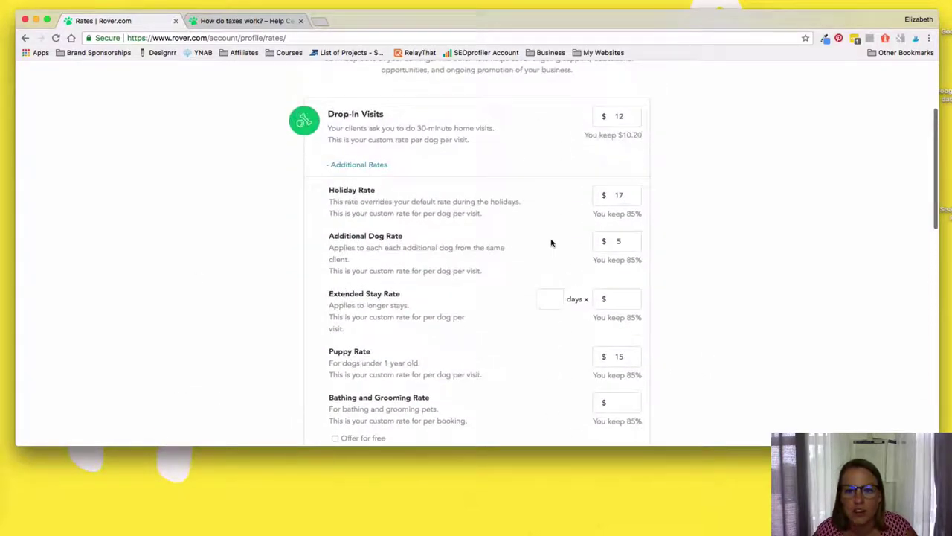
pyautogui.scroll(-2, 551, 243)
pyautogui.scroll(1, 550, 244)
pyautogui.scroll(-10, 550, 244)
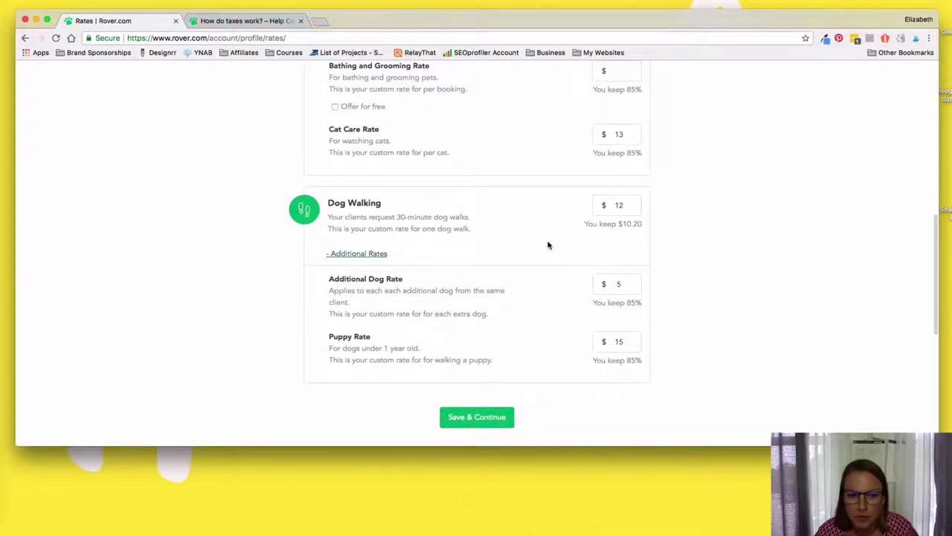
pyautogui.scroll(10, 442, 253)
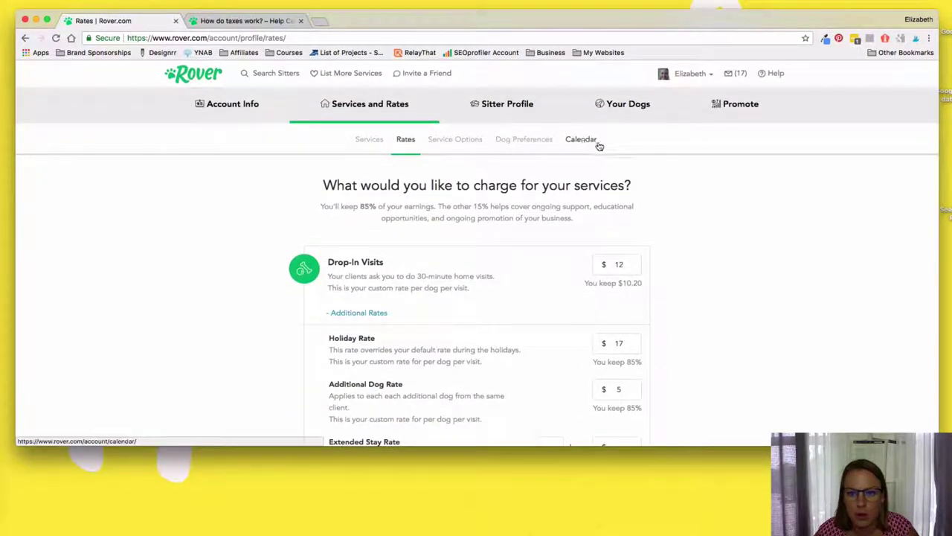
# - Review Dog Preferences accepting all four dog sizes and puppies under 1 year
pyautogui.click(538, 145)
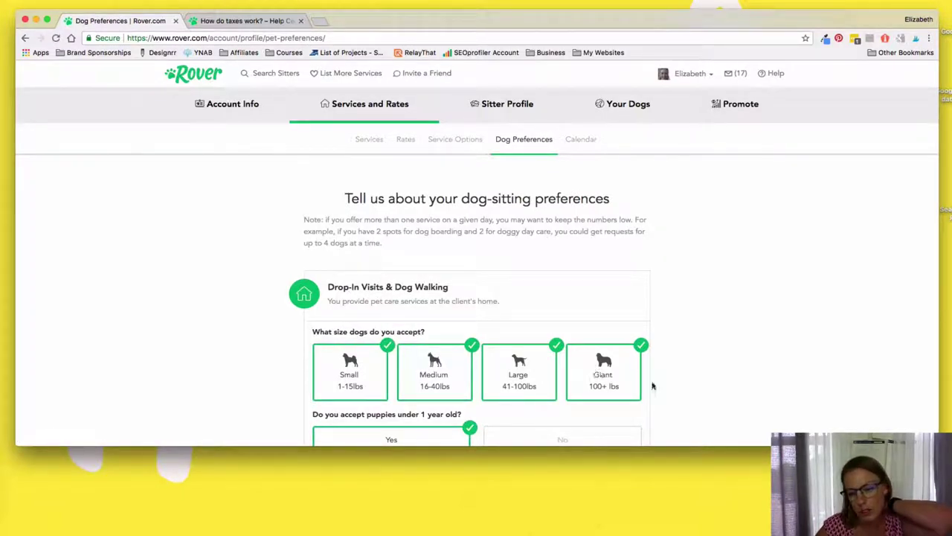
pyautogui.scroll(-3, 695, 382)
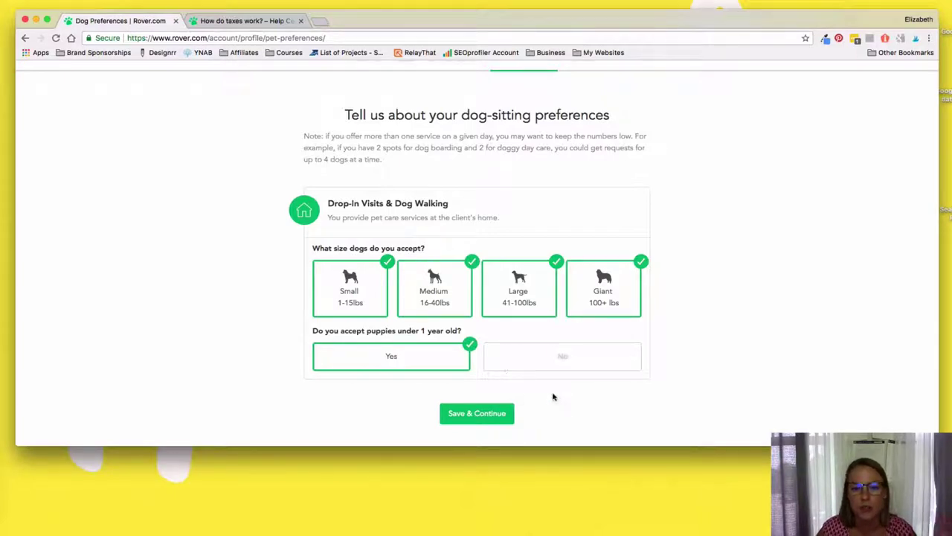
pyautogui.scroll(3, 553, 391)
# - Open the August 2018 calendar, dismiss the profile-highlighting notice, and check the Dog Walking bookings
pyautogui.click(589, 140)
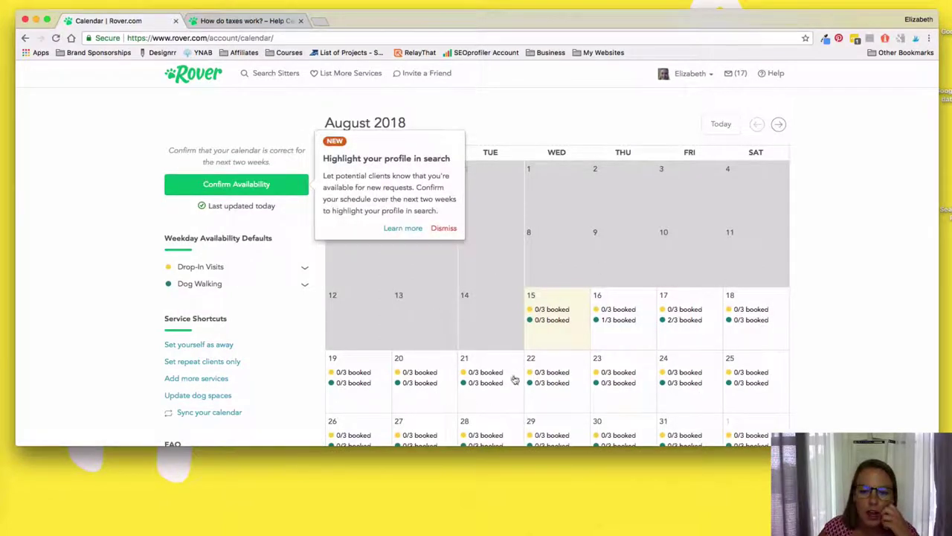
pyautogui.click(443, 228)
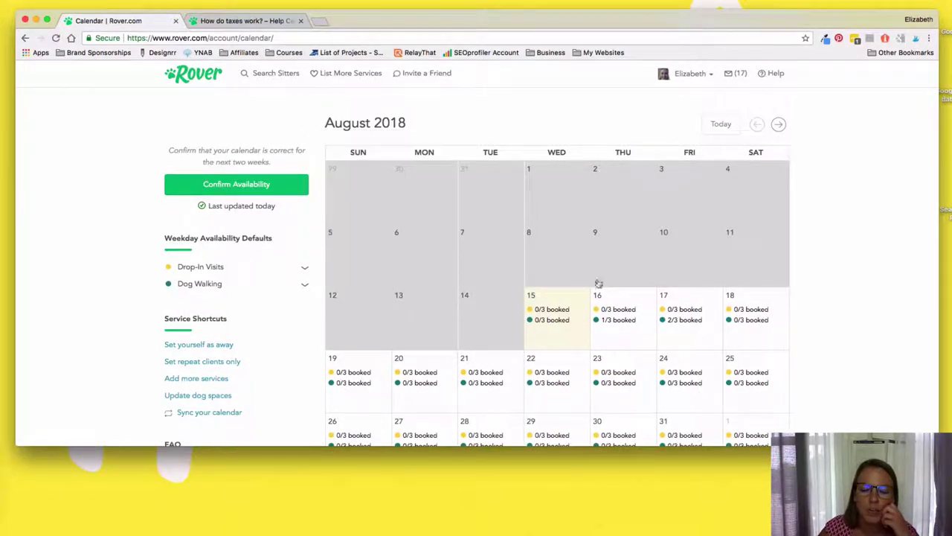
pyautogui.scroll(-1, 653, 365)
pyautogui.scroll(-2, 653, 364)
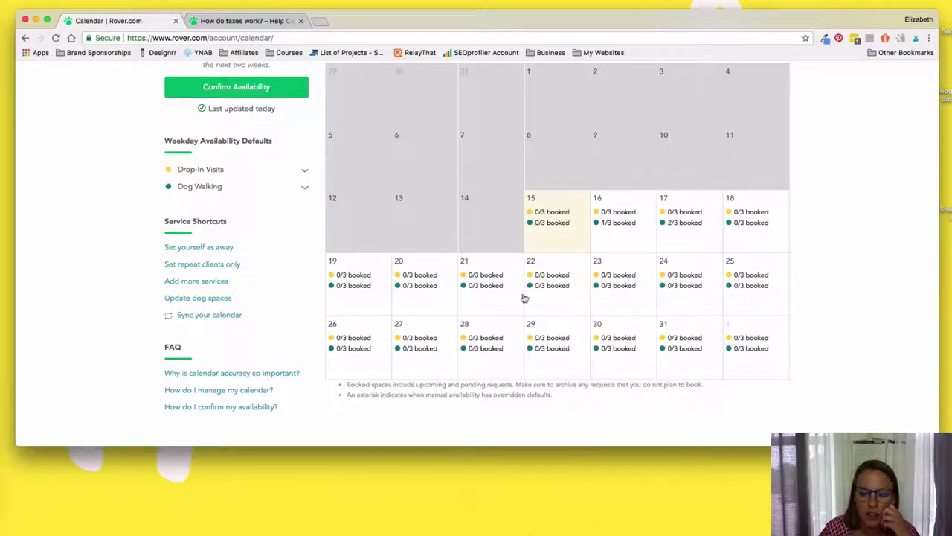
pyautogui.scroll(1, 446, 238)
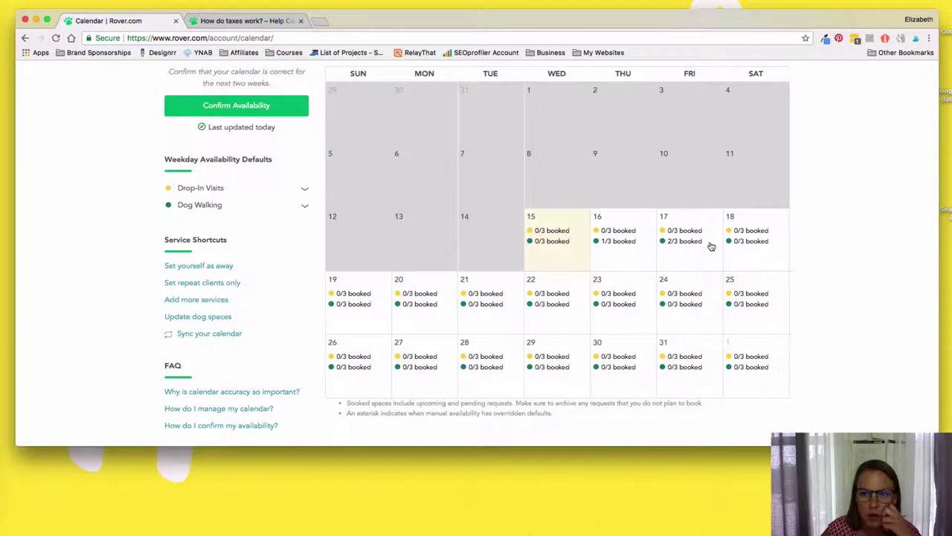
pyautogui.scroll(3, 548, 251)
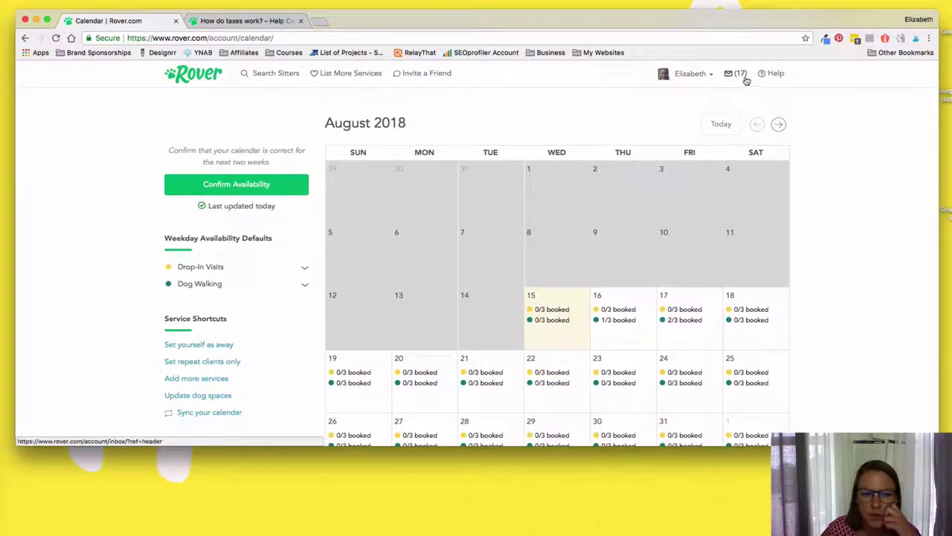
pyautogui.scroll(-10, 427, 325)
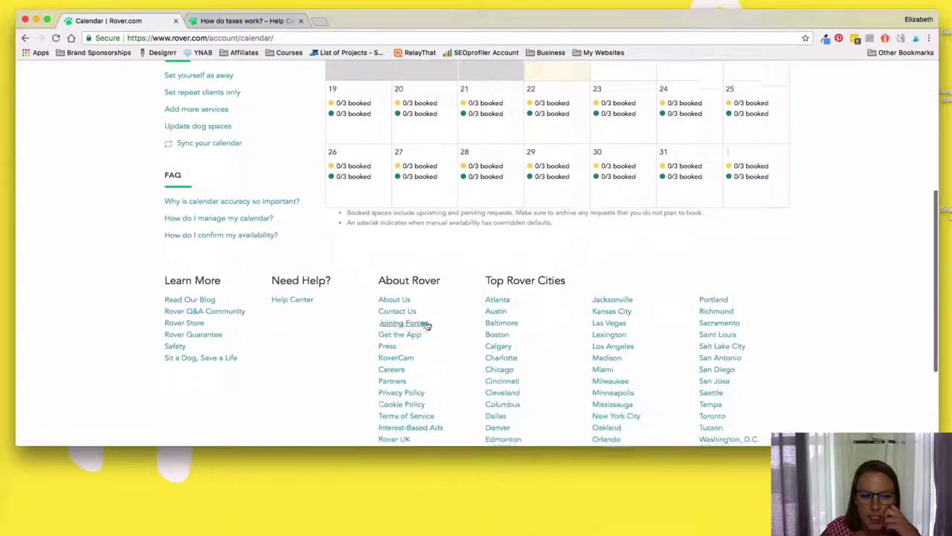
pyautogui.scroll(10, 425, 324)
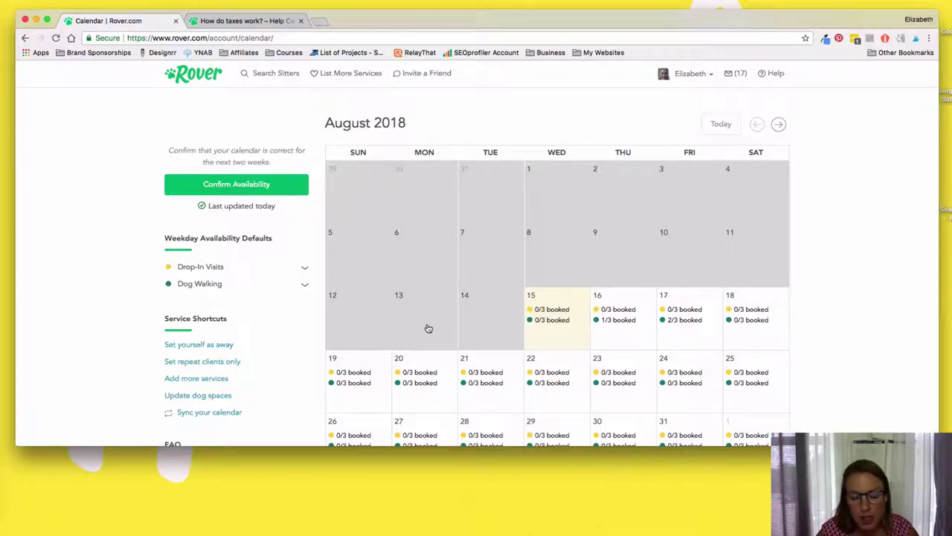
# - Go to the account profile overview showing Booking Score 77 and Repeat Score 93
pyautogui.click(680, 76)
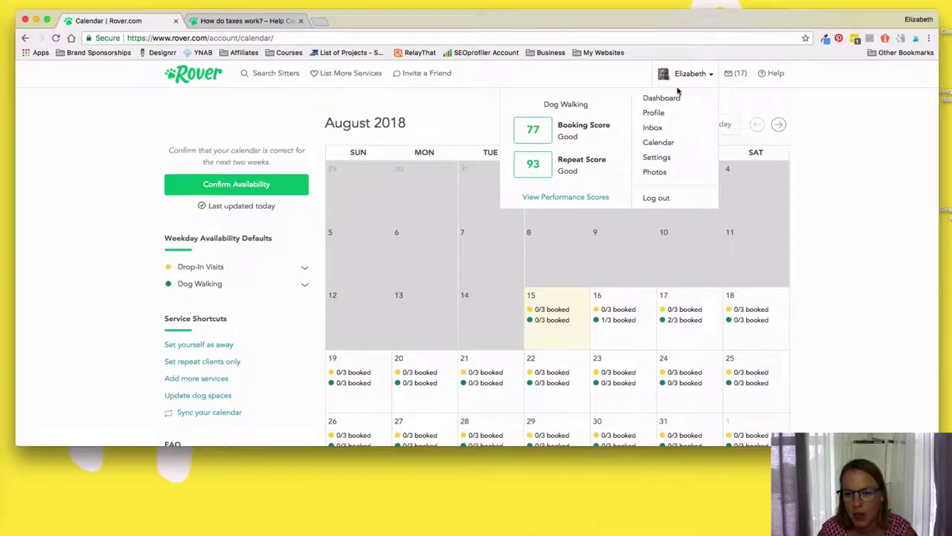
pyautogui.click(659, 112)
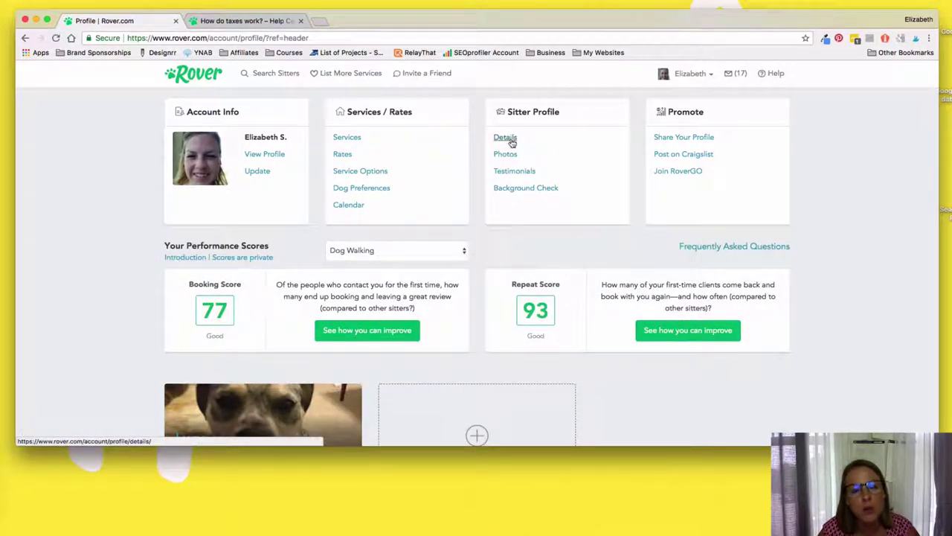
# - Look over the testimonial request form, then open the sitter profile Details page
pyautogui.click(512, 172)
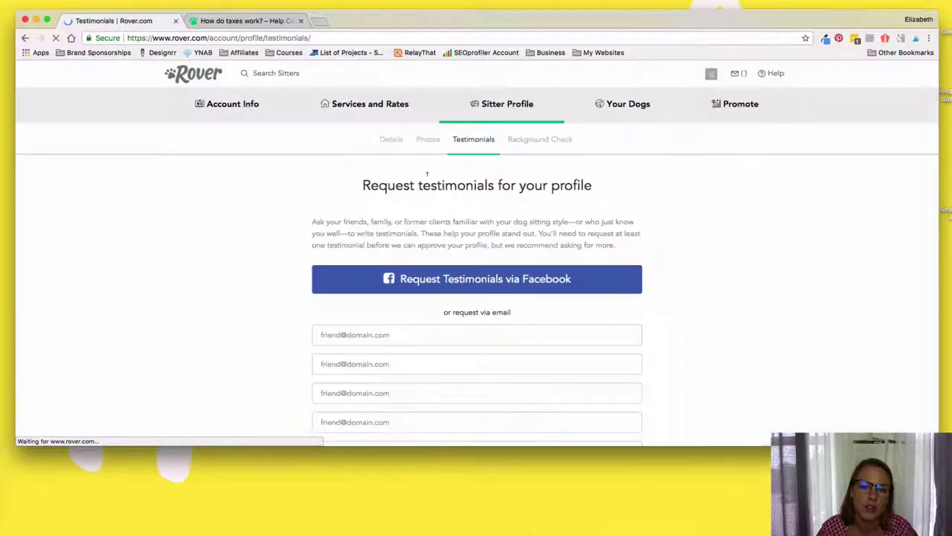
pyautogui.scroll(-6, 771, 307)
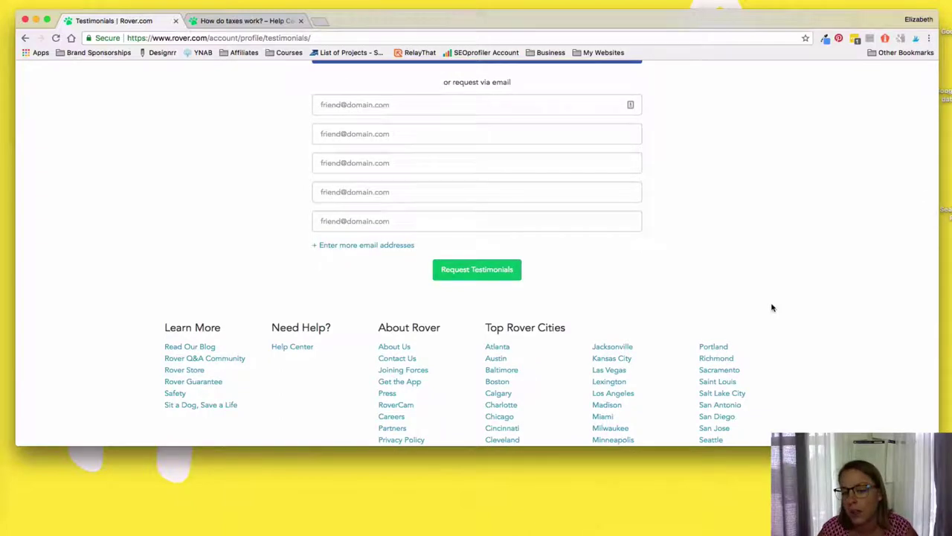
pyautogui.scroll(6, 771, 307)
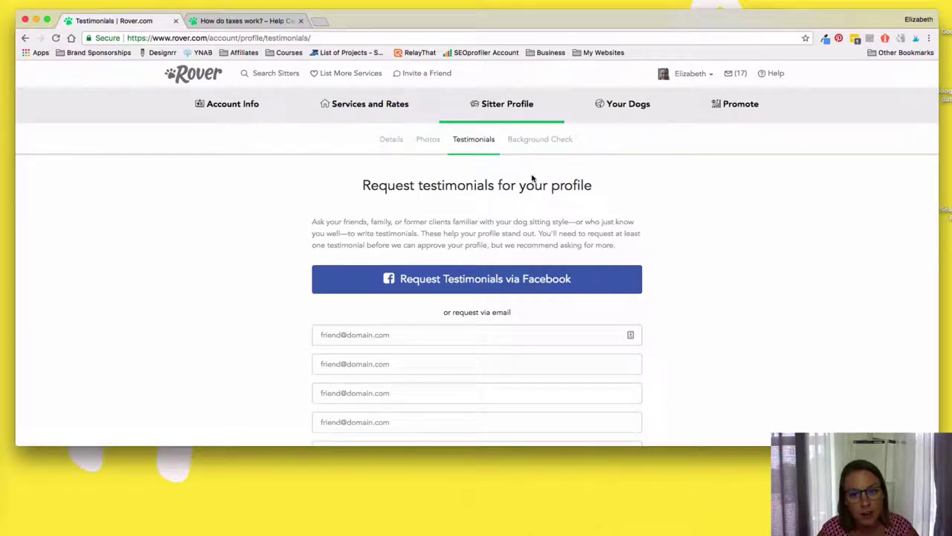
pyautogui.click(403, 146)
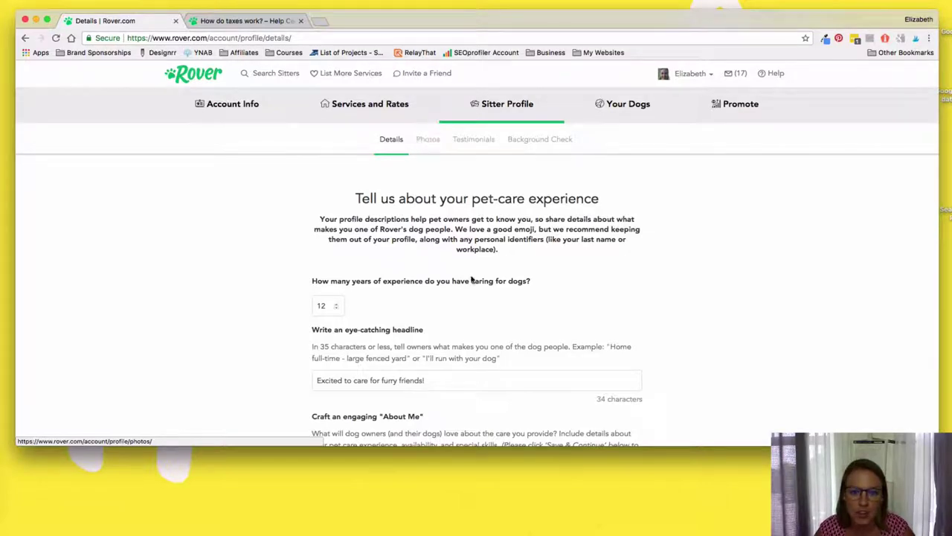
# - Review the sitter profile photos: the cover photo and two of four gallery photos
pyautogui.scroll(-10, 472, 274)
pyautogui.scroll(10, 472, 275)
pyautogui.click(430, 140)
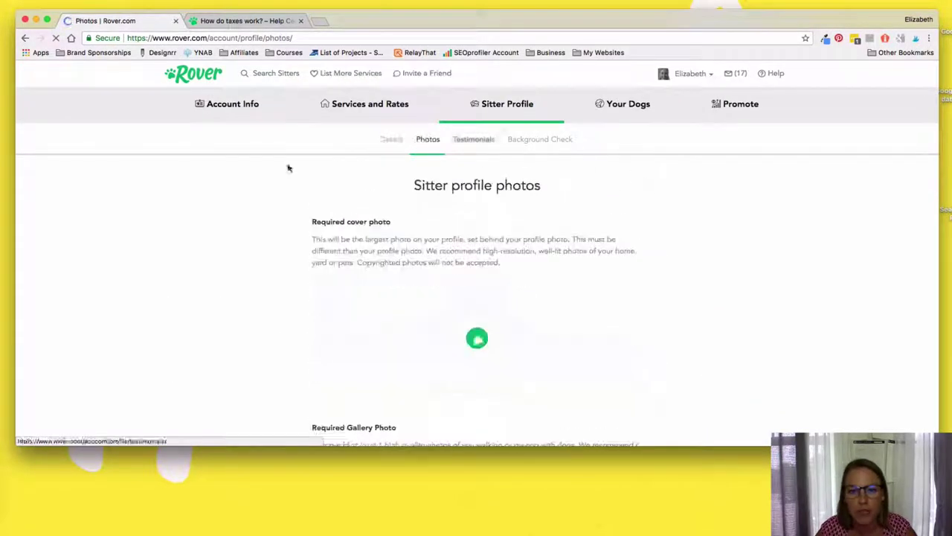
pyautogui.scroll(-3, 291, 334)
pyautogui.scroll(-3, 291, 334)
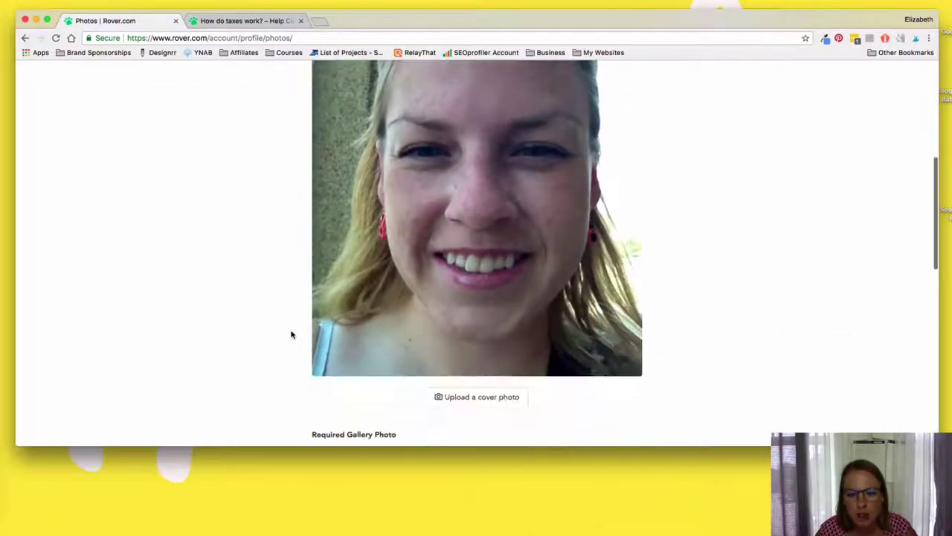
pyautogui.scroll(-5, 421, 267)
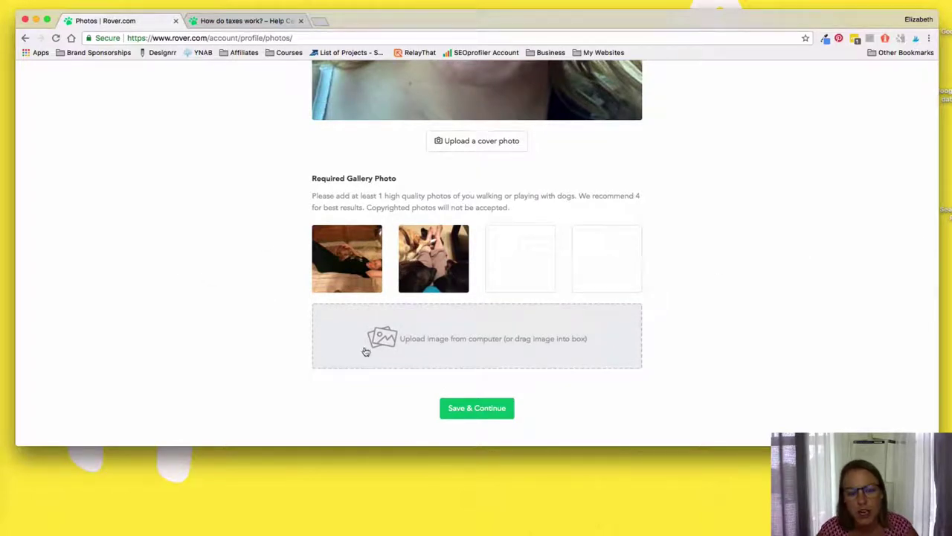
pyautogui.scroll(-5, 365, 356)
pyautogui.scroll(5, 364, 361)
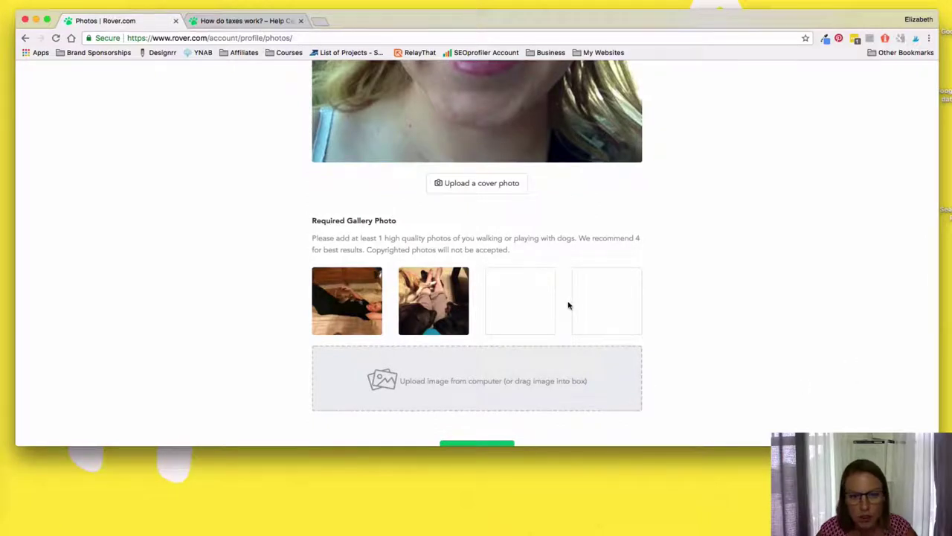
pyautogui.scroll(3, 625, 300)
pyautogui.scroll(5, 625, 300)
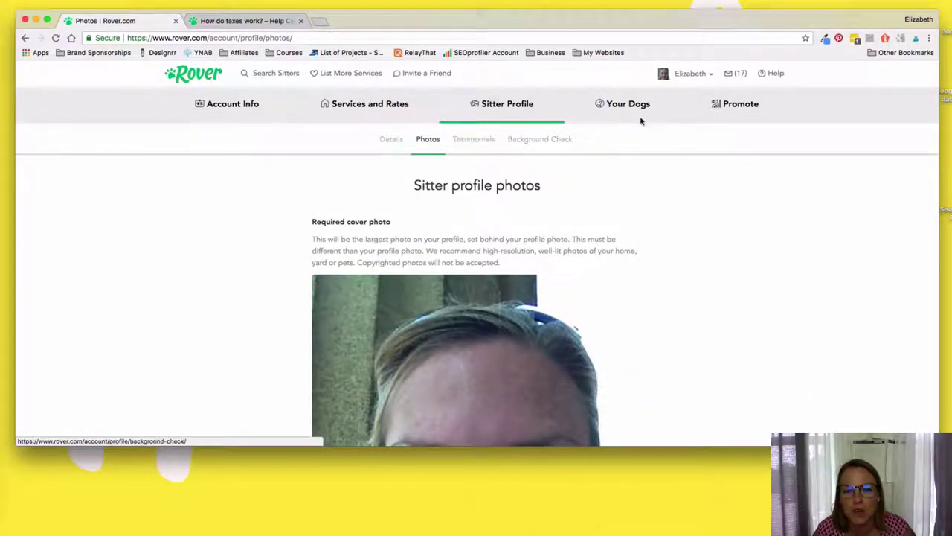
# - Check the passed background check, then review the profile link and $20-off promo code
pyautogui.click(540, 143)
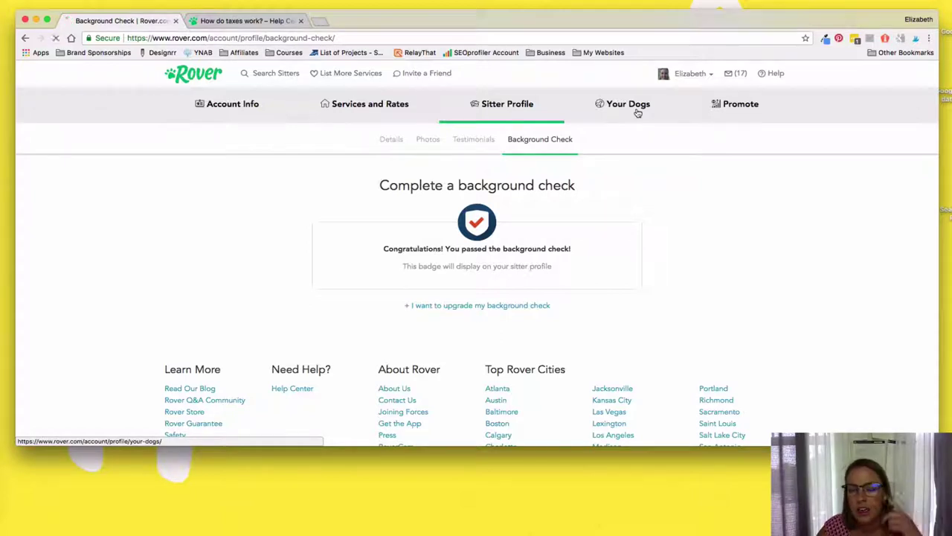
pyautogui.click(637, 112)
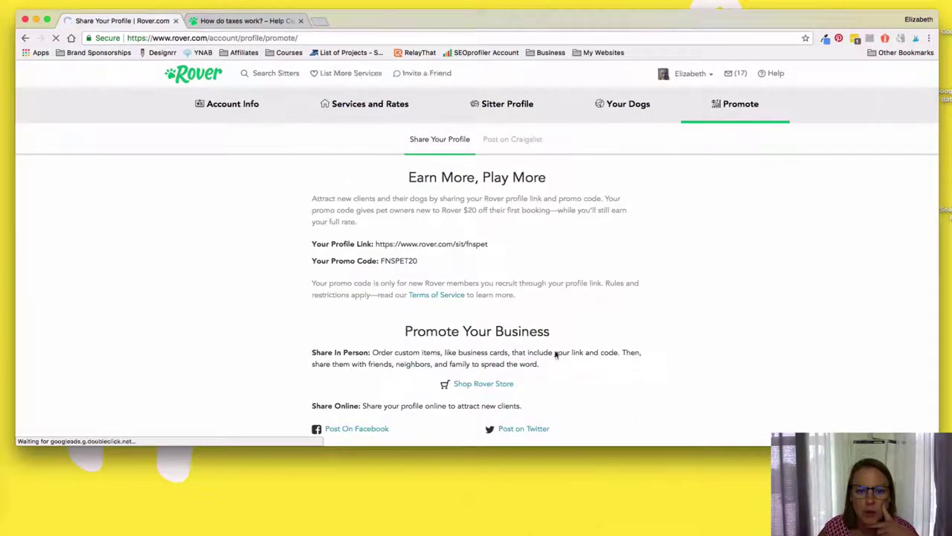
pyautogui.scroll(-5, 566, 355)
pyautogui.scroll(5, 582, 256)
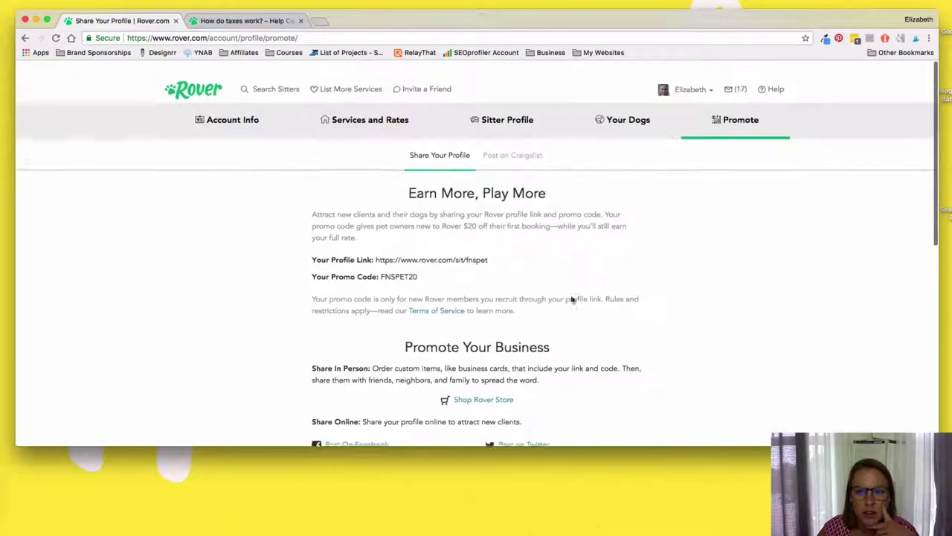
pyautogui.scroll(-1, 581, 256)
pyautogui.click(692, 74)
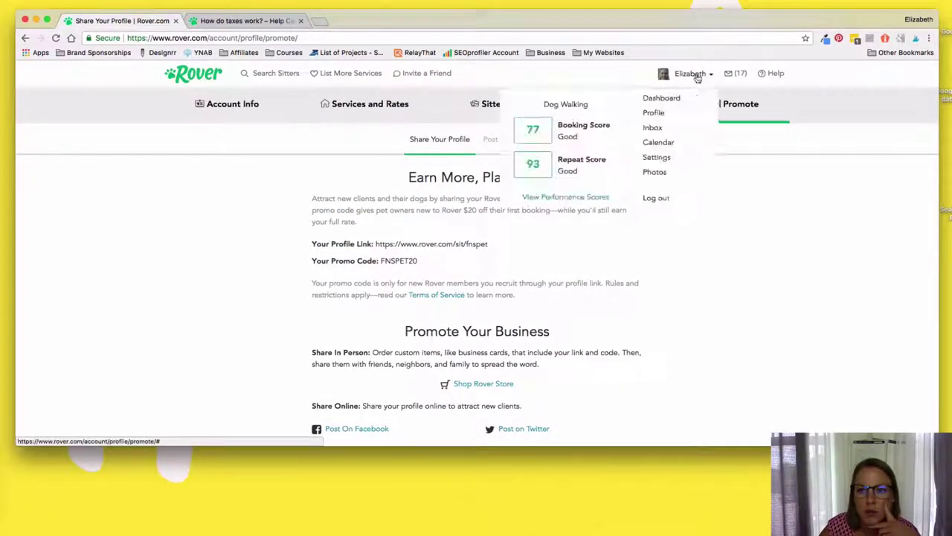
# - View the public sitter profile with $12 rates, 12 reviews and 8 repeat clients
pyautogui.click(693, 113)
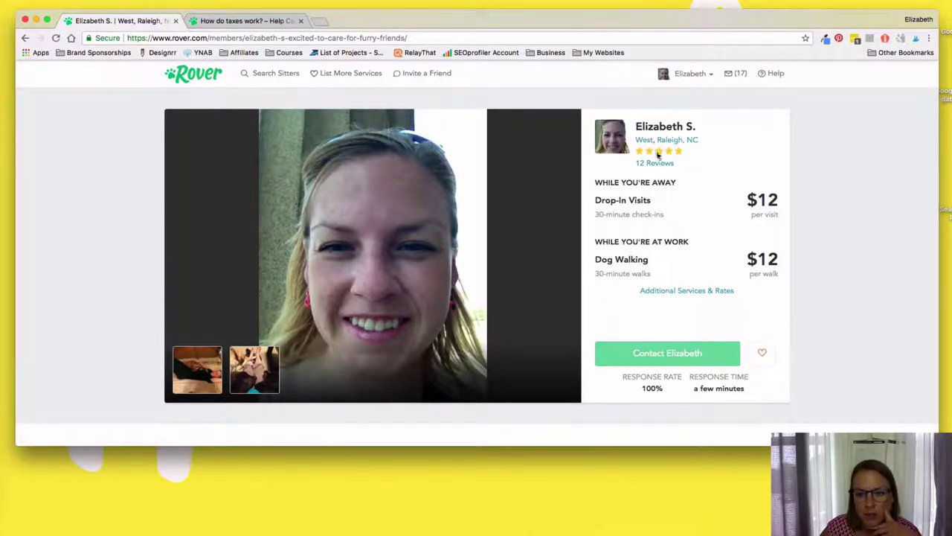
pyautogui.scroll(-3, 655, 276)
pyautogui.scroll(-4, 666, 279)
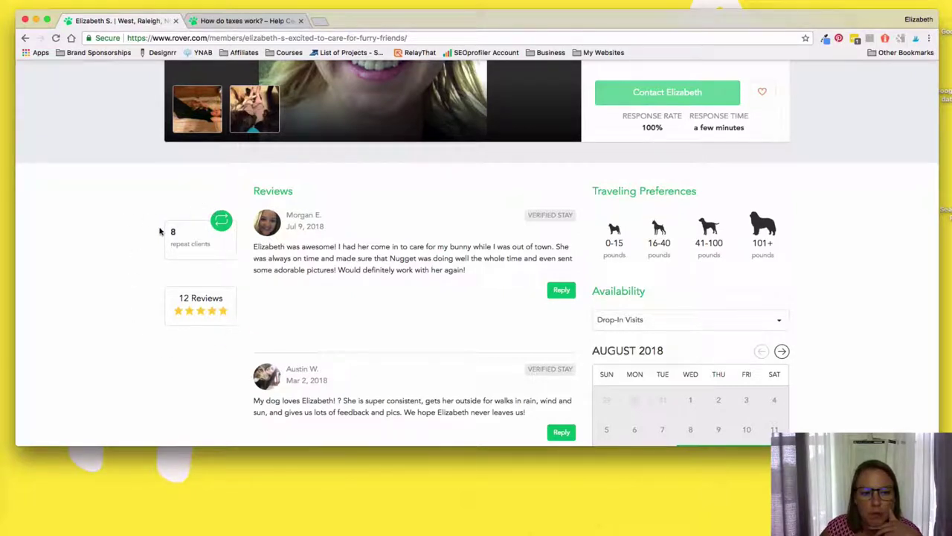
pyautogui.scroll(-3, 330, 325)
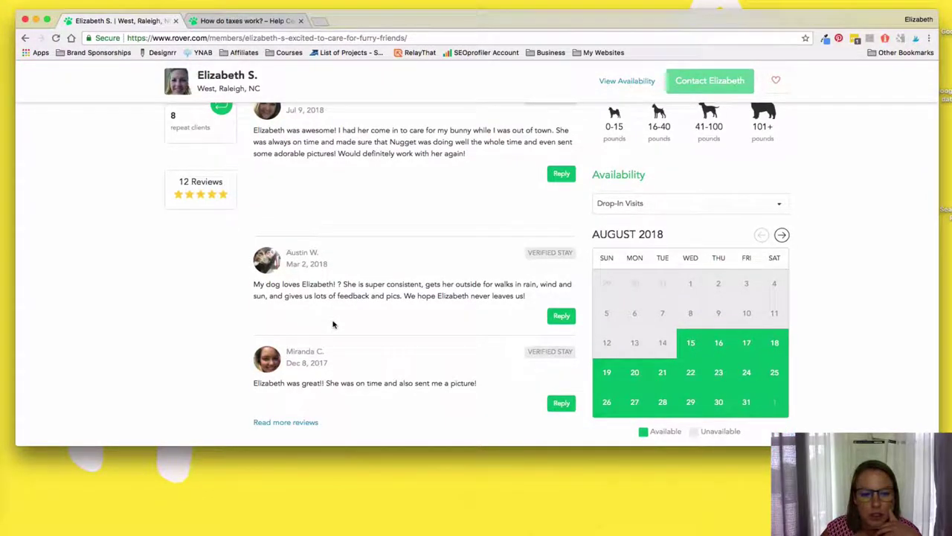
pyautogui.scroll(-5, 333, 324)
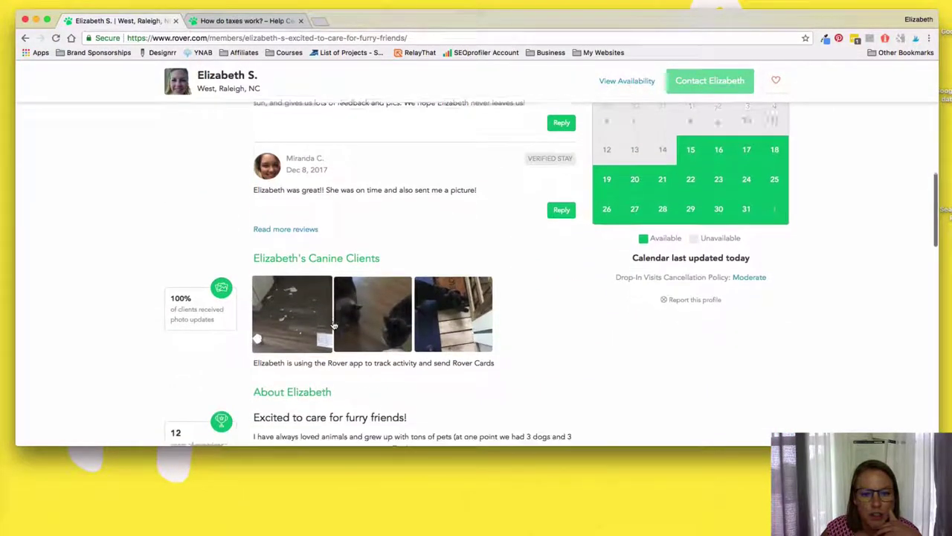
pyautogui.moveTo(438, 303)
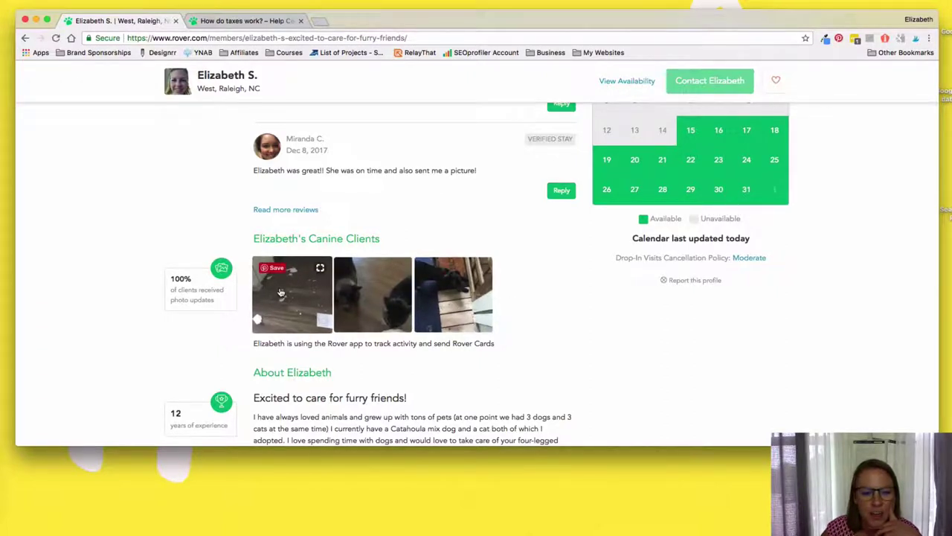
pyautogui.scroll(-1, 283, 290)
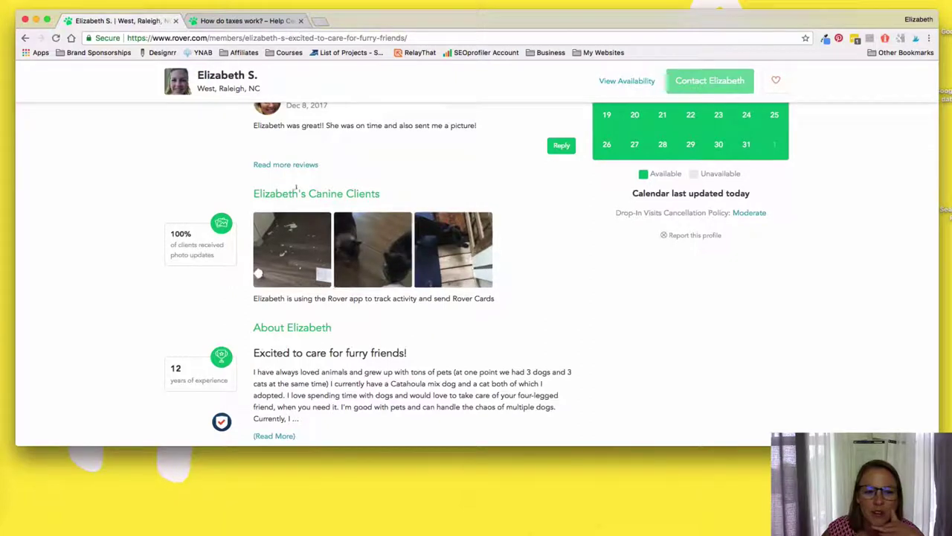
pyautogui.scroll(-5, 521, 334)
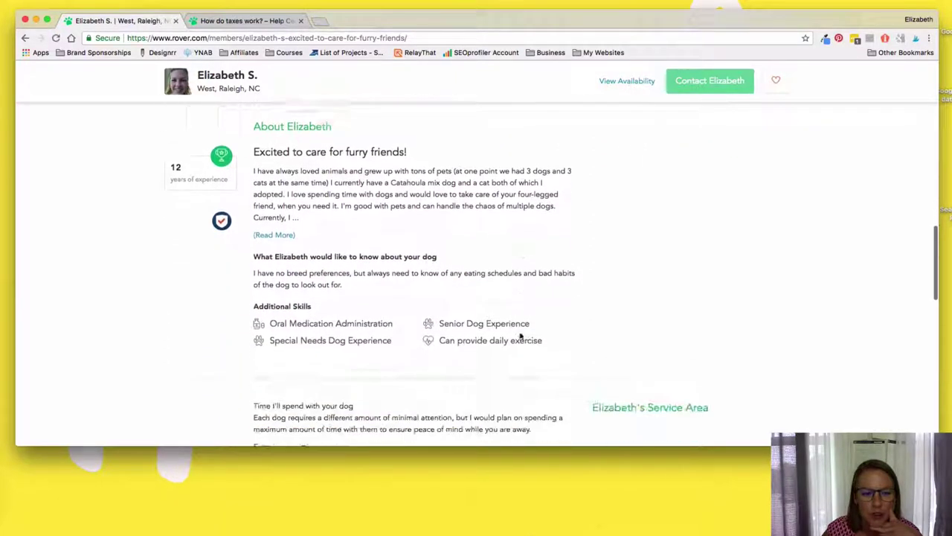
pyautogui.scroll(-3, 512, 331)
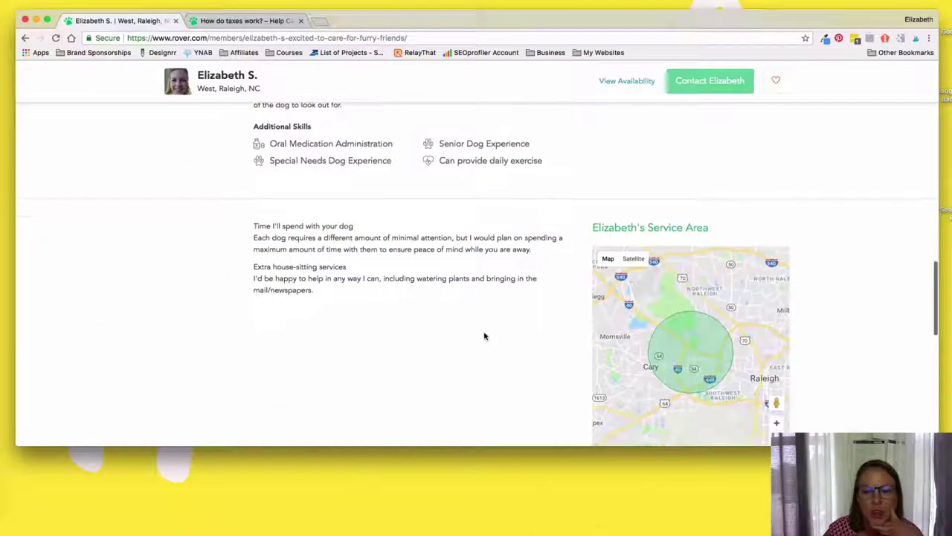
pyautogui.scroll(6, 271, 273)
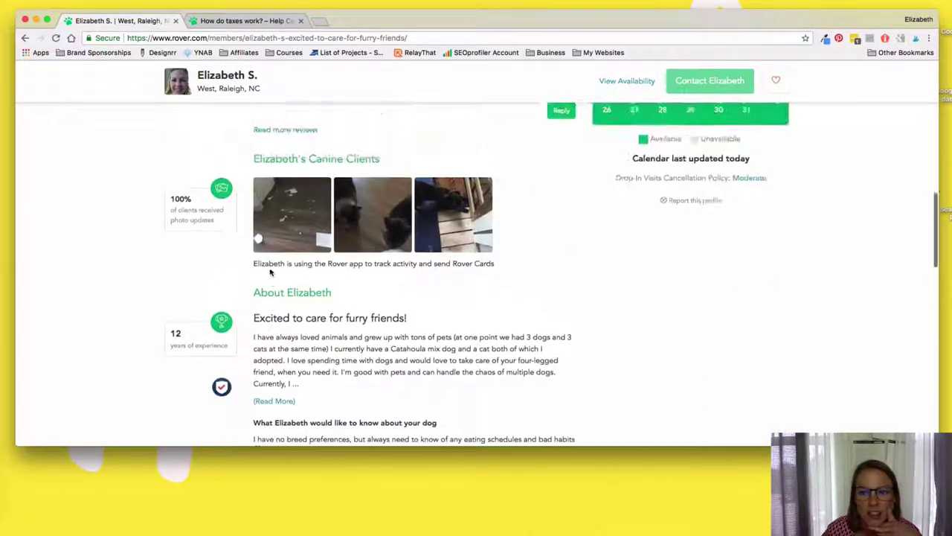
pyautogui.scroll(5, 271, 273)
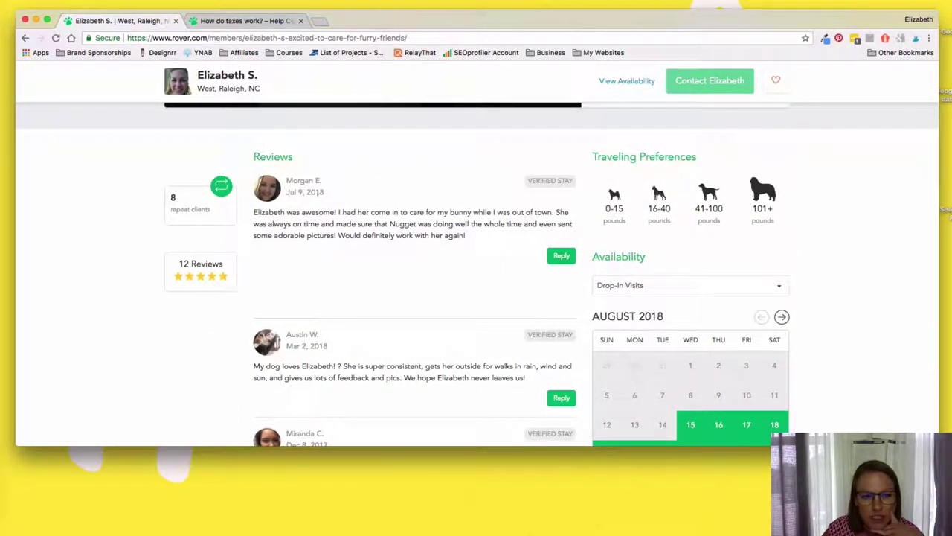
pyautogui.scroll(5, 701, 236)
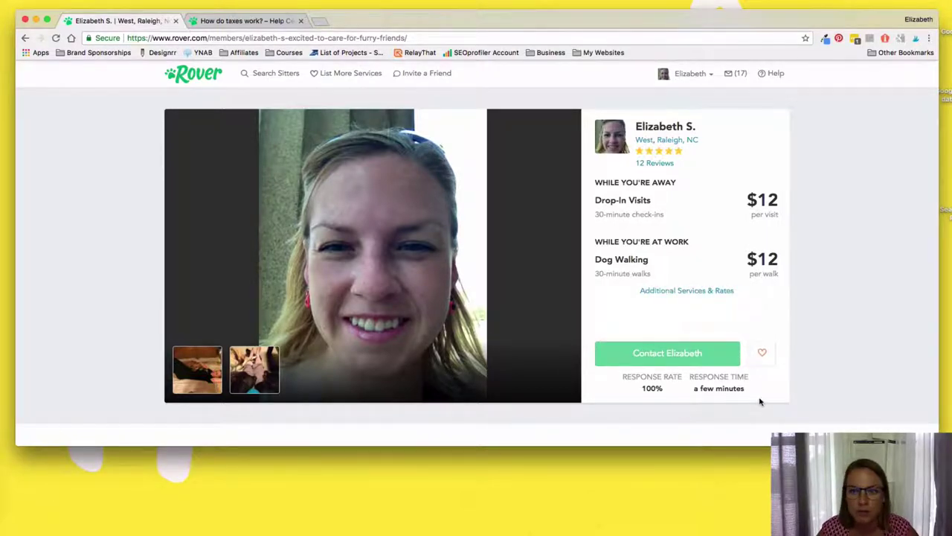
pyautogui.scroll(-15, 760, 402)
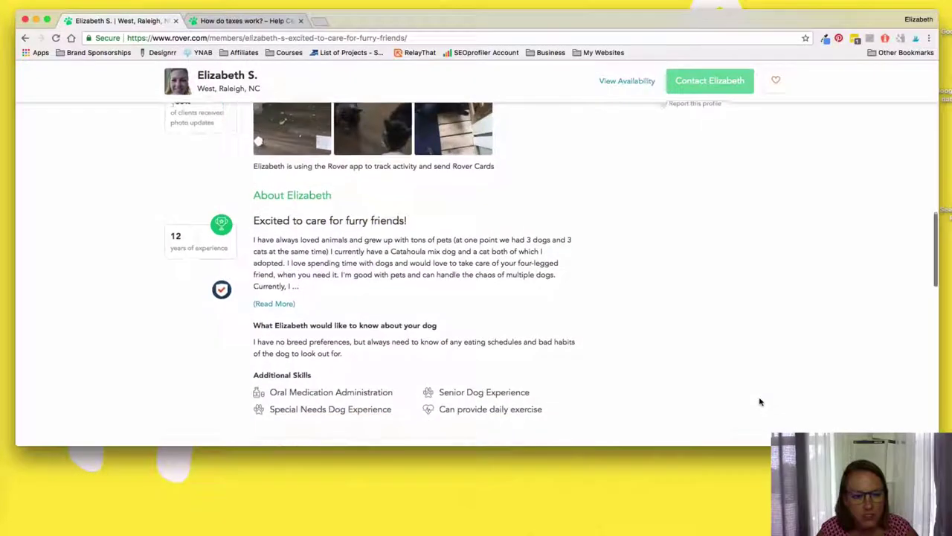